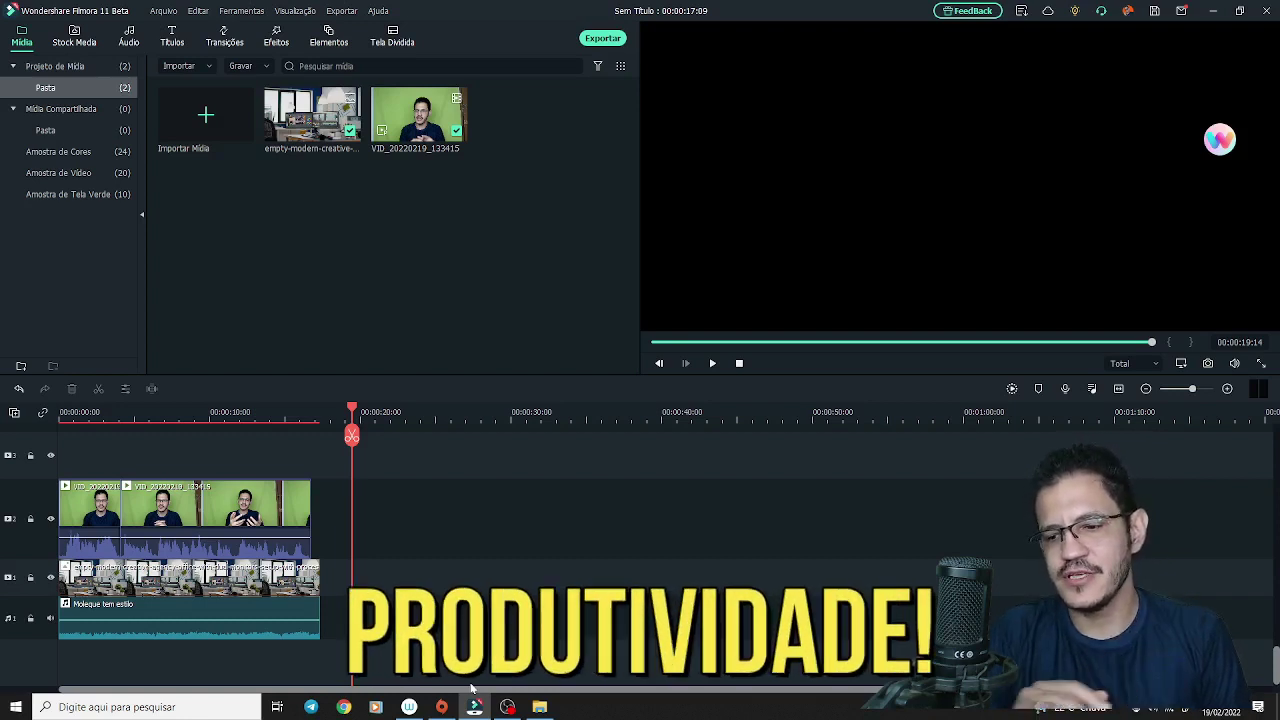
Try out the Pixabay stock video of a person facing a snowy mountain on the timeline, and delete the clip again.
left_click(75, 40)
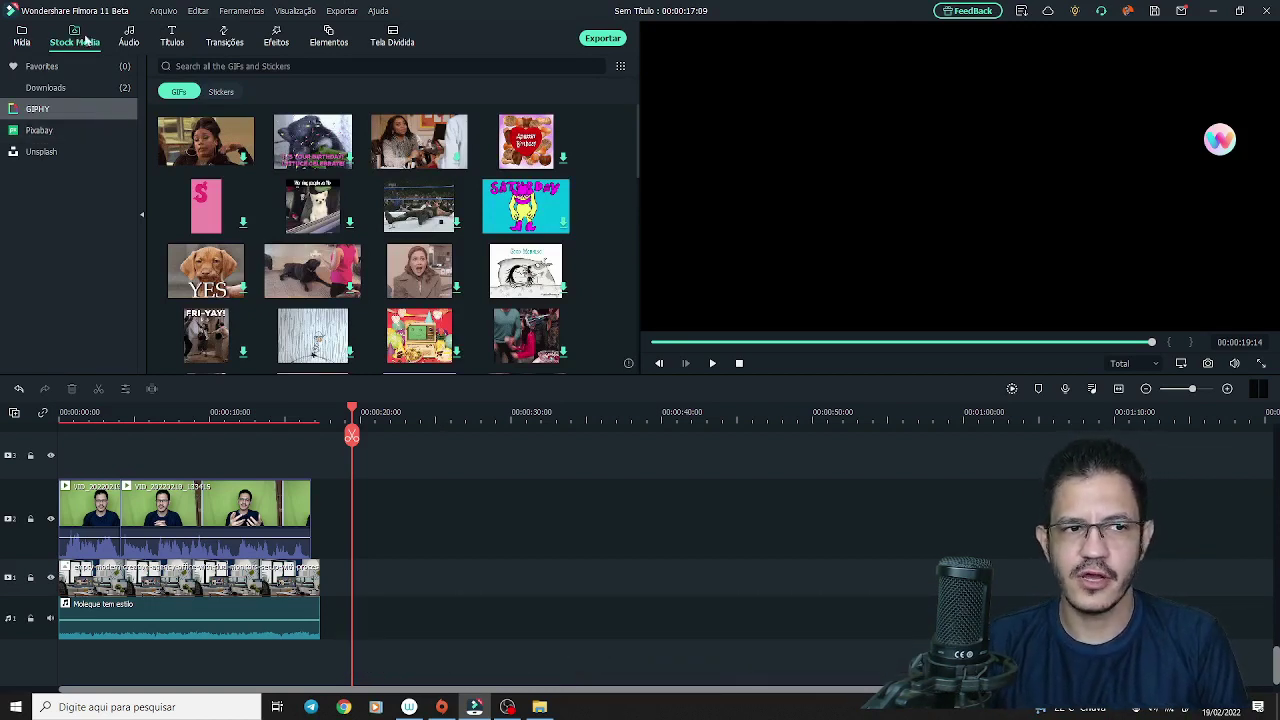
left_click(58, 130)
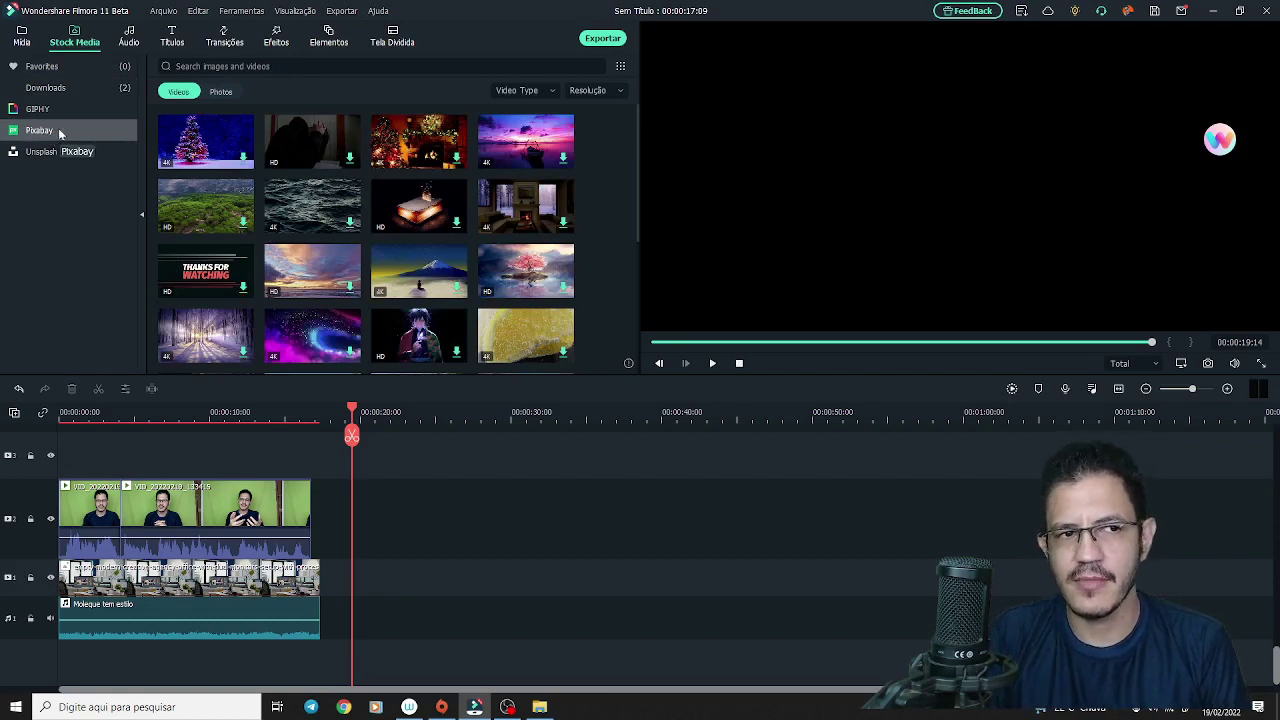
mouse_move(243, 158)
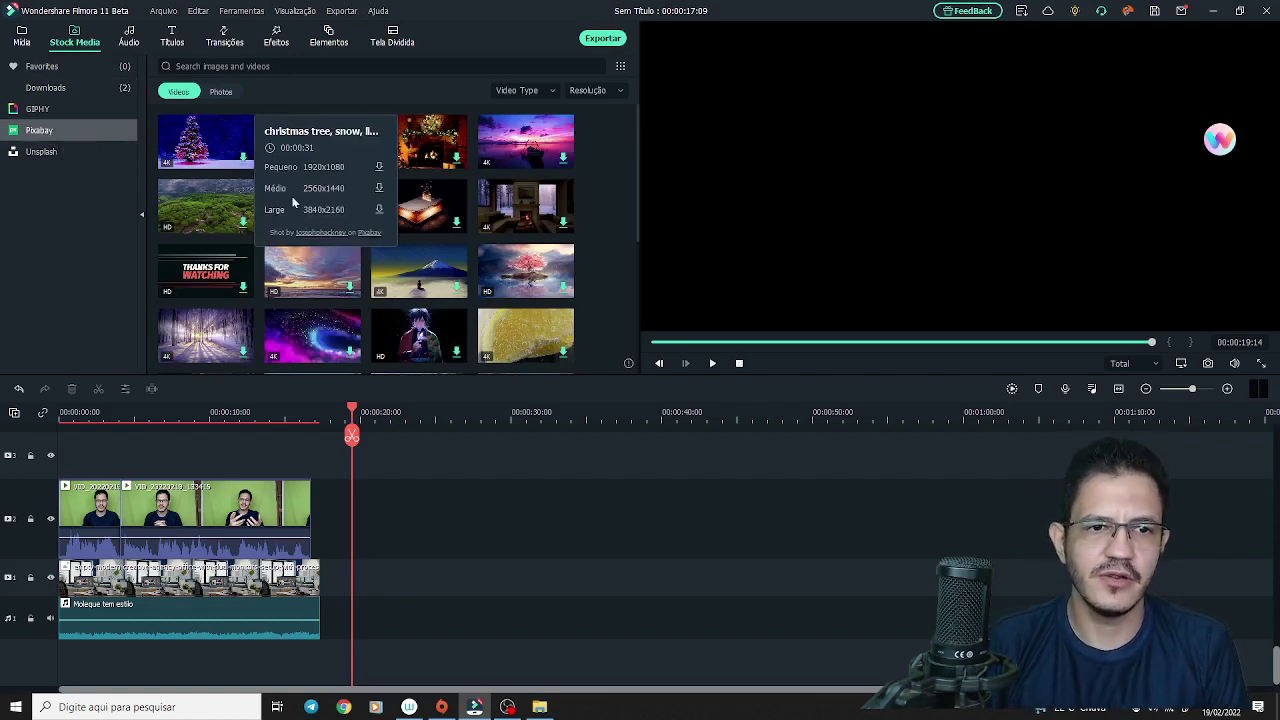
left_click_drag(420, 270, 344, 524)
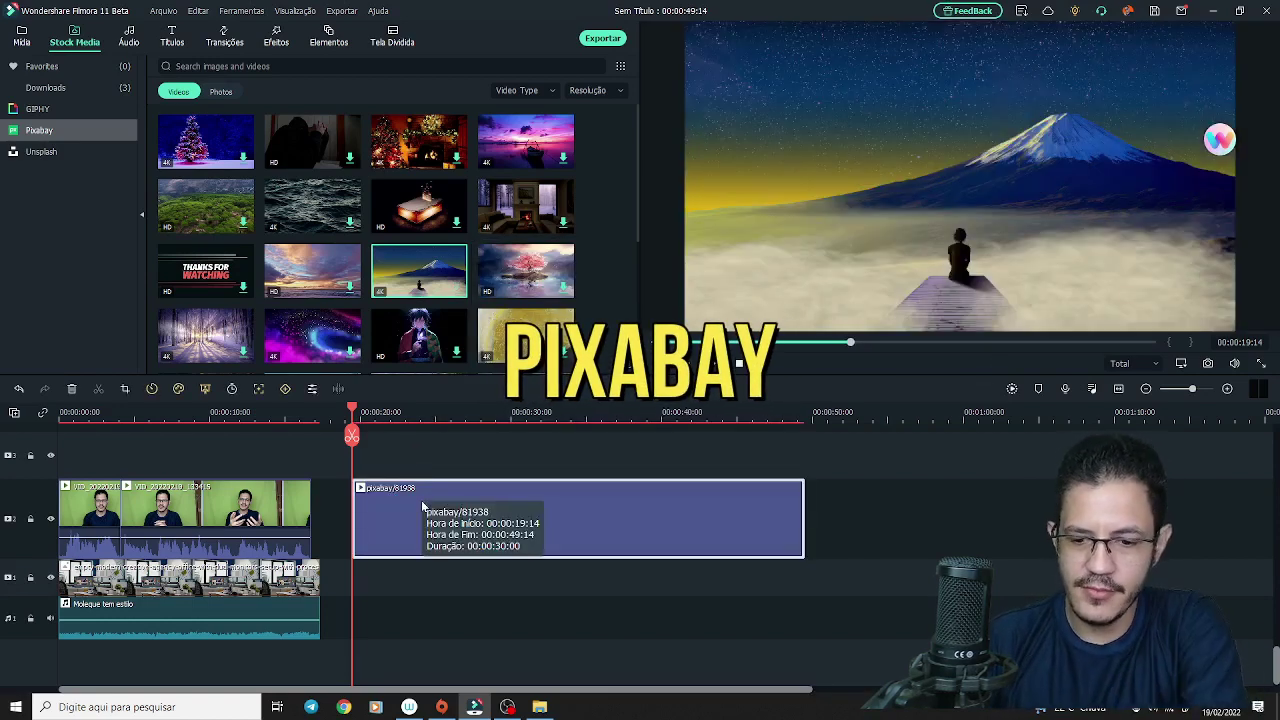
key("Delete")
Check Pixabay's photo section, search its videos for "mulher" and browse the matches.
left_click(222, 92)
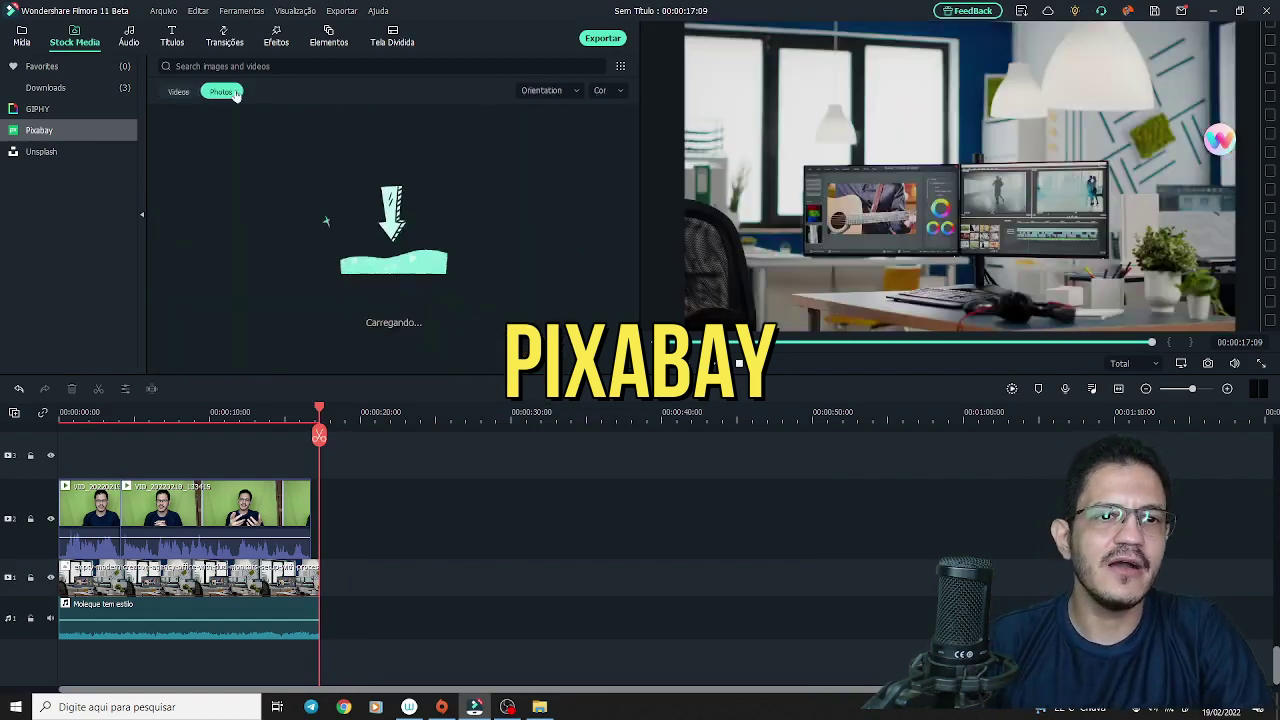
left_click(178, 92)
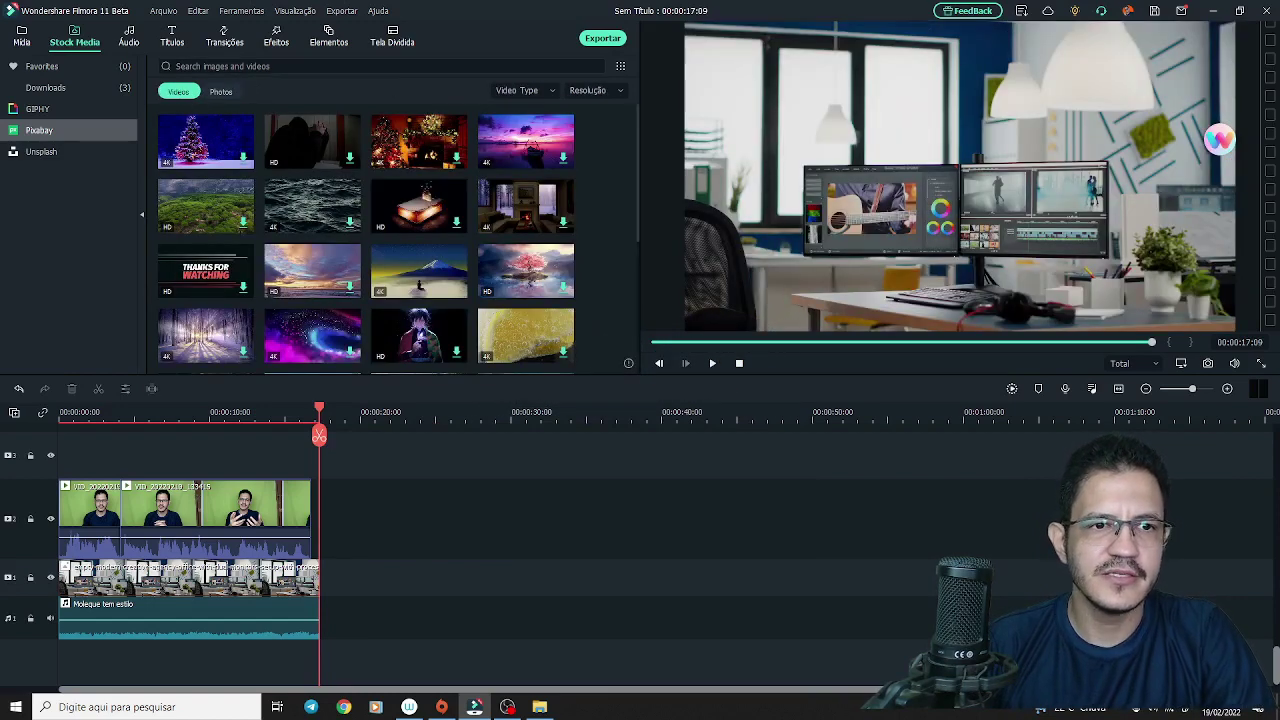
left_click(320, 66)
type("mulh")
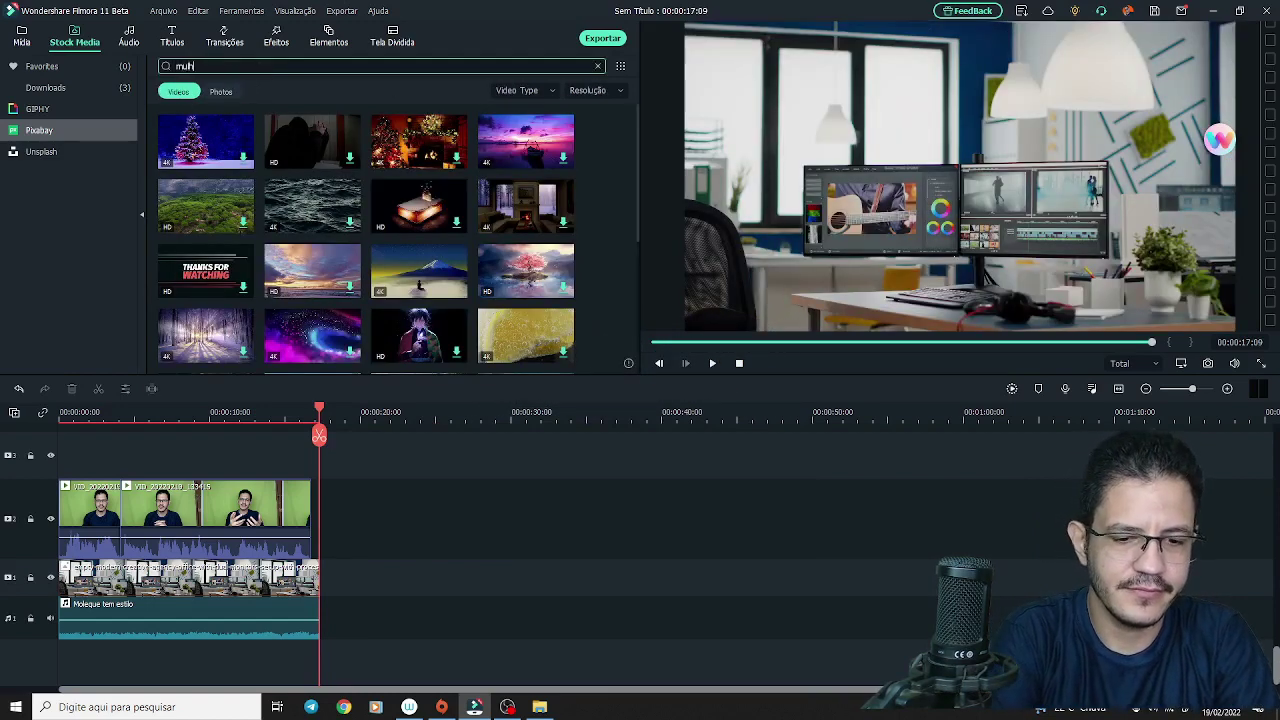
type("er")
key("Return")
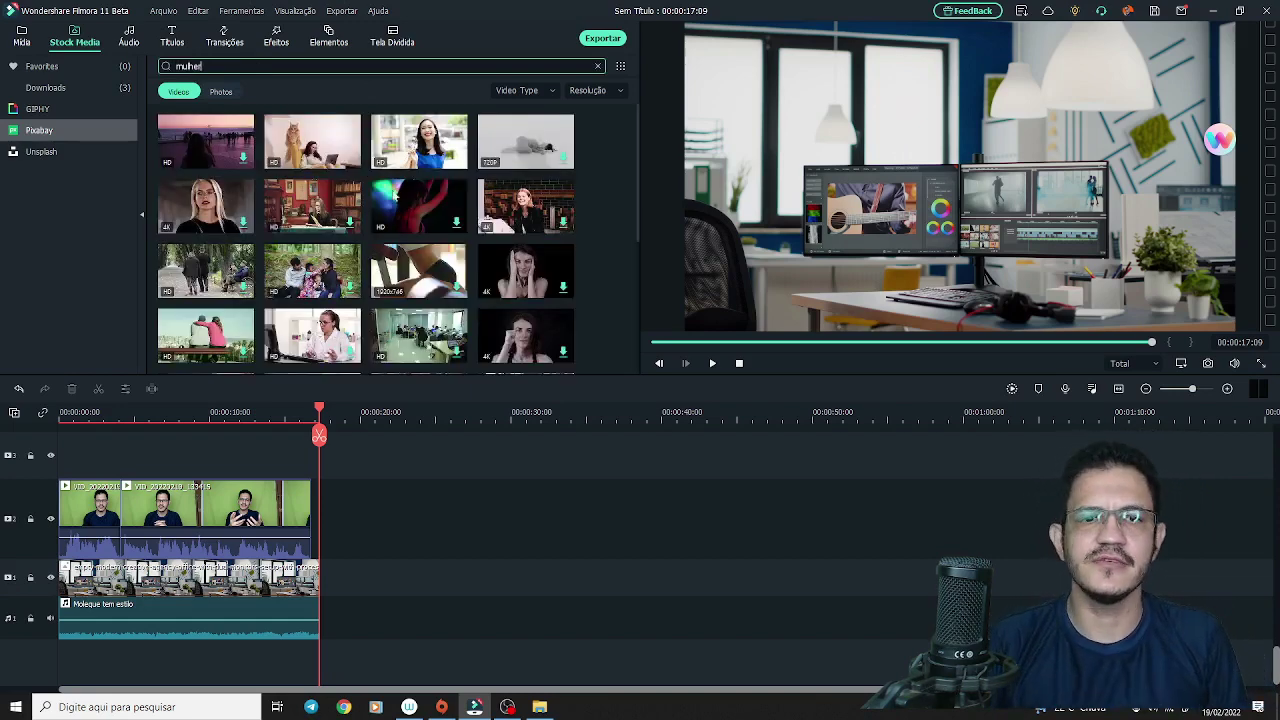
scroll(378, 250, "down", 5)
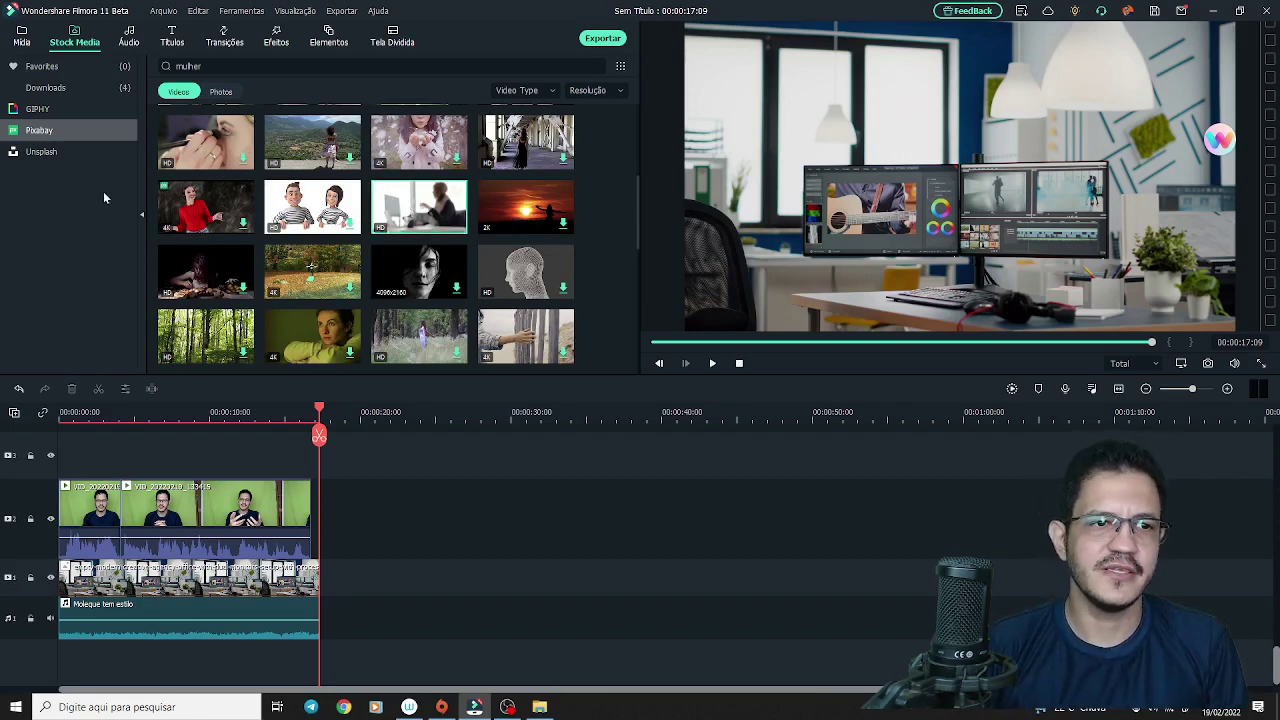
Browse the GIPHY and Unsplash stock libraries, and return to the Pixabay collection.
left_click(40, 110)
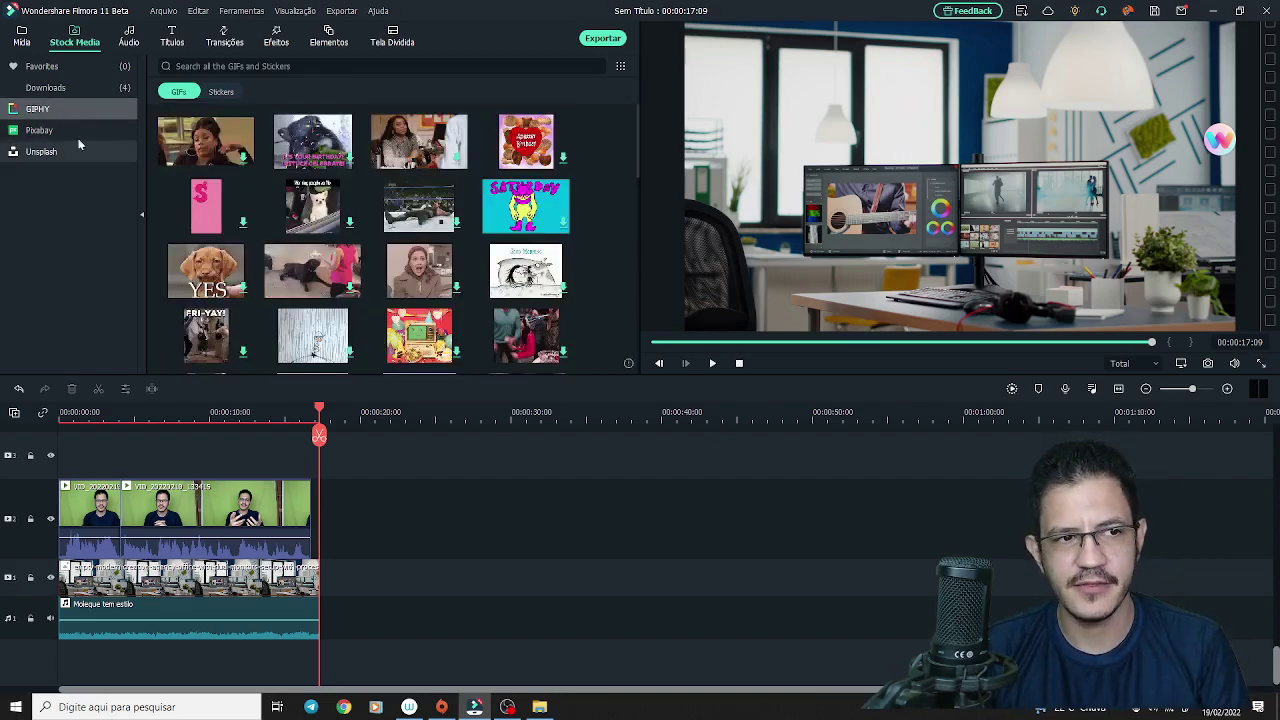
left_click(45, 151)
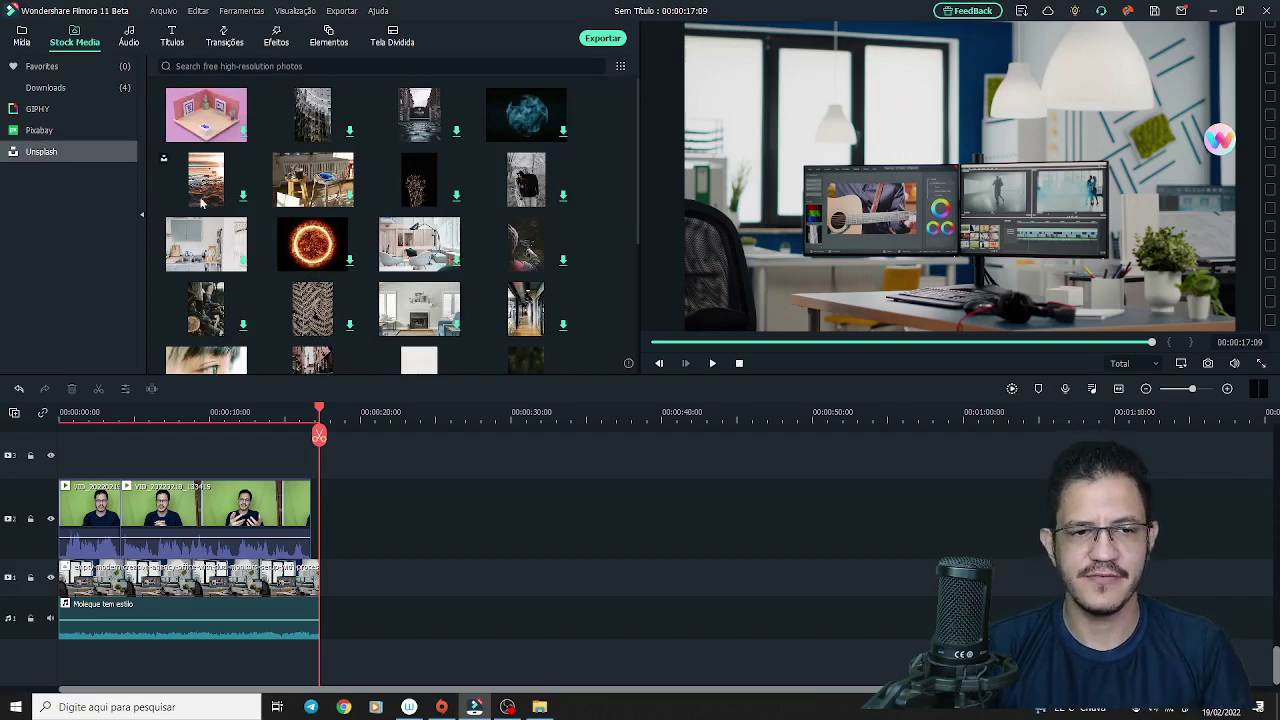
scroll(213, 203, "down", 3)
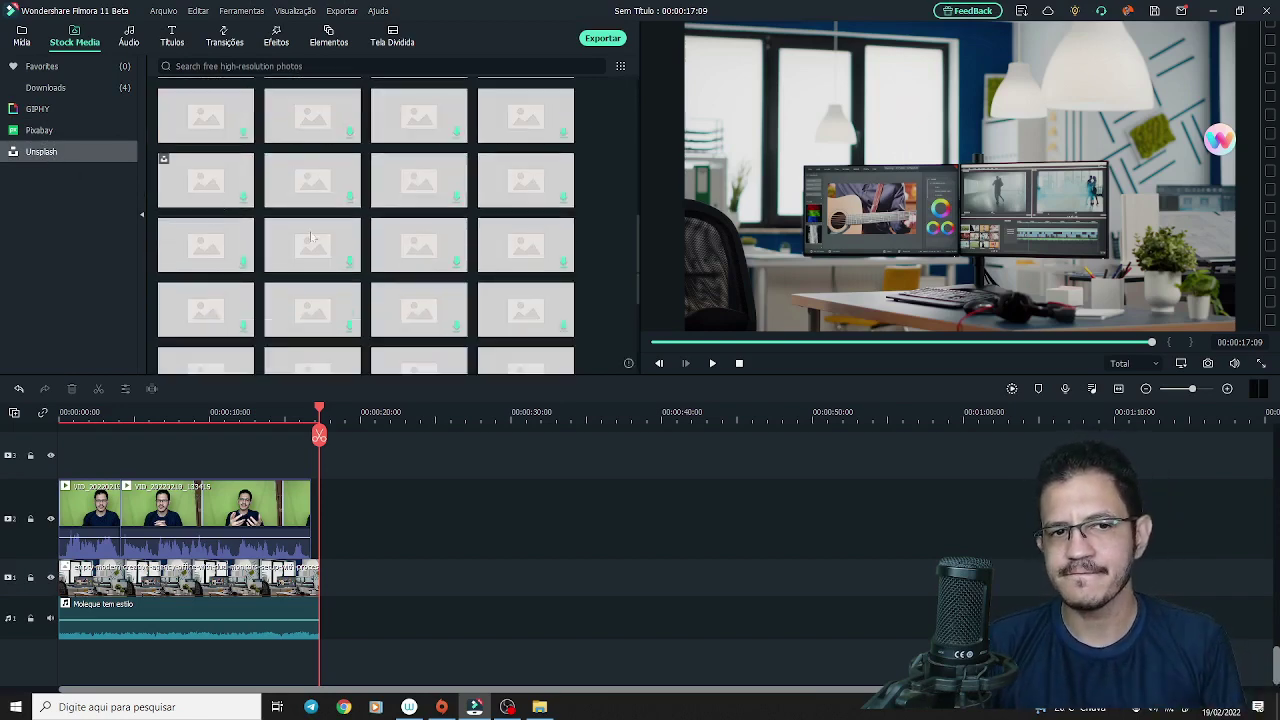
scroll(420, 265, "up", 2)
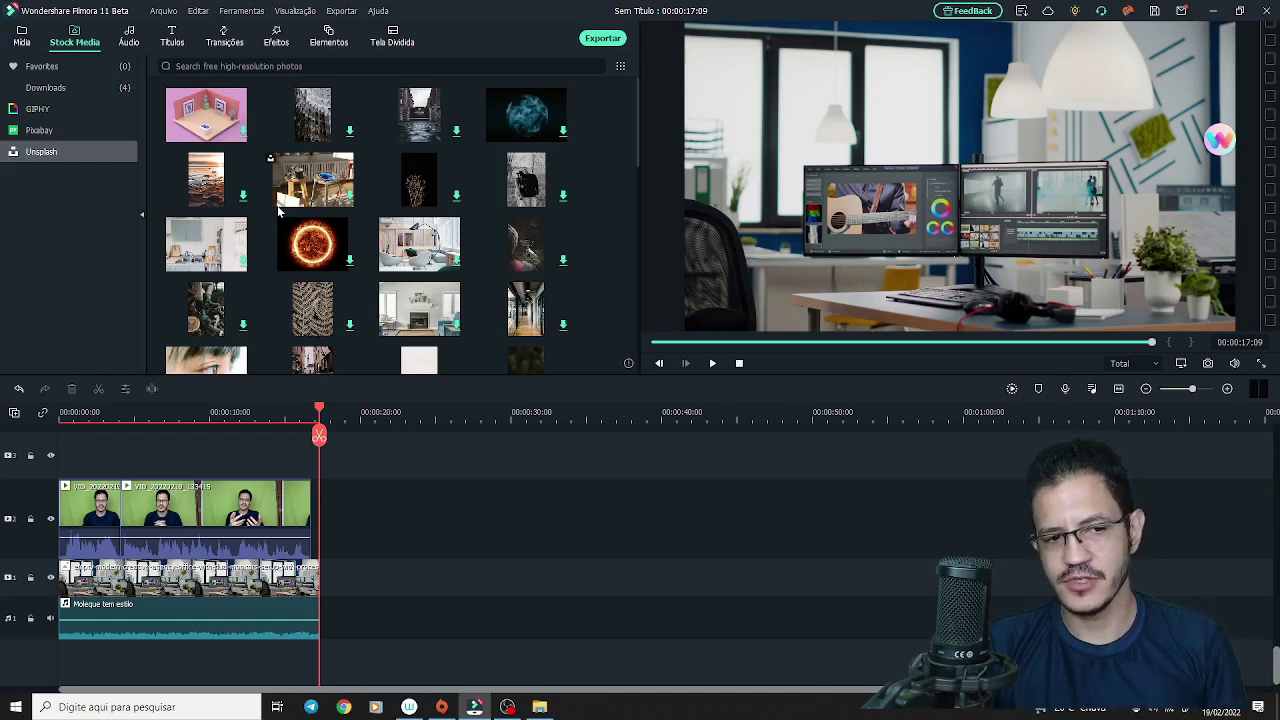
left_click(48, 110)
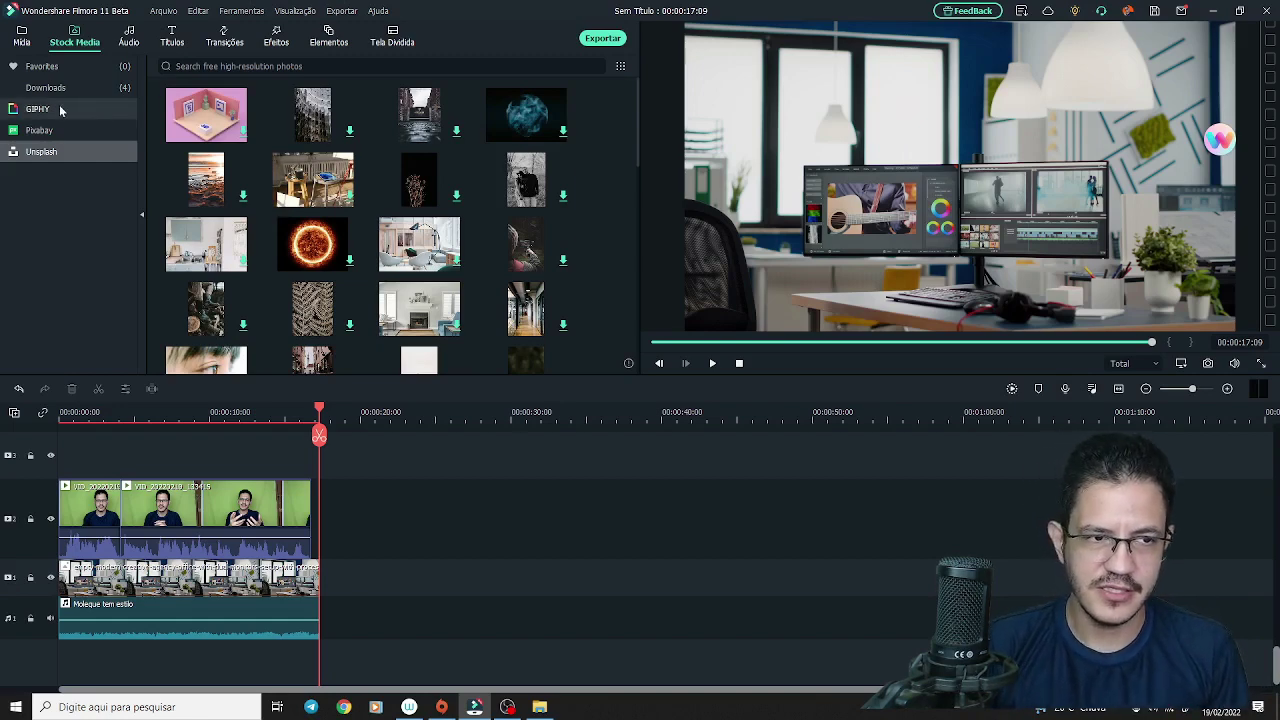
left_click(42, 132)
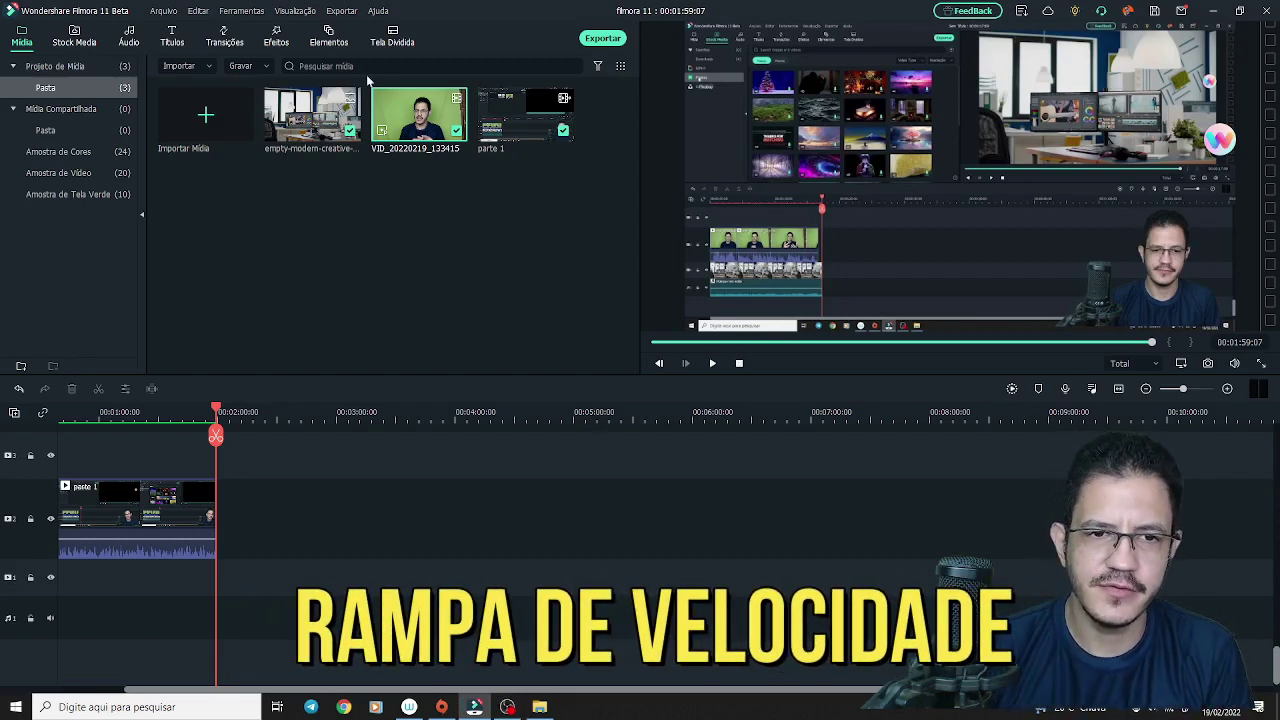
Place VID_20220219_133415 on the timeline's empty stretch near 00:03:59 and open its Speed Ramping settings.
mouse_move(414, 114)
left_click_drag(410, 128, 468, 510)
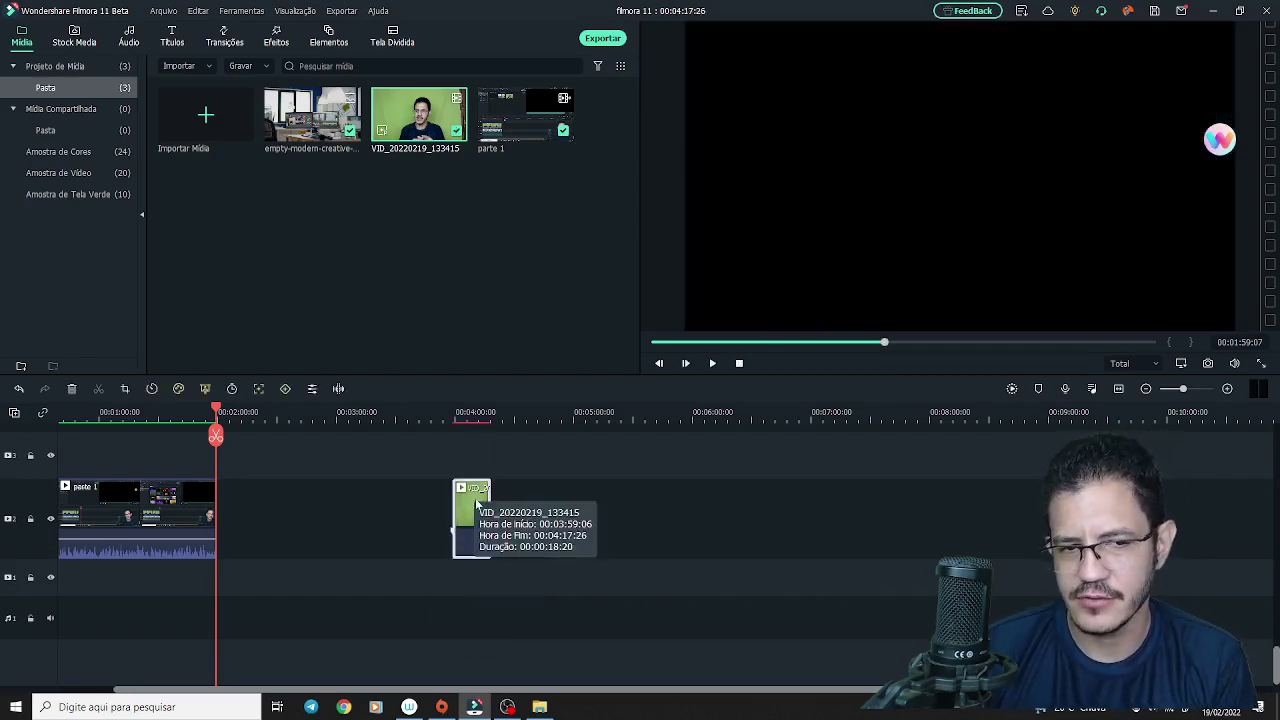
left_click_drag(218, 411, 455, 411)
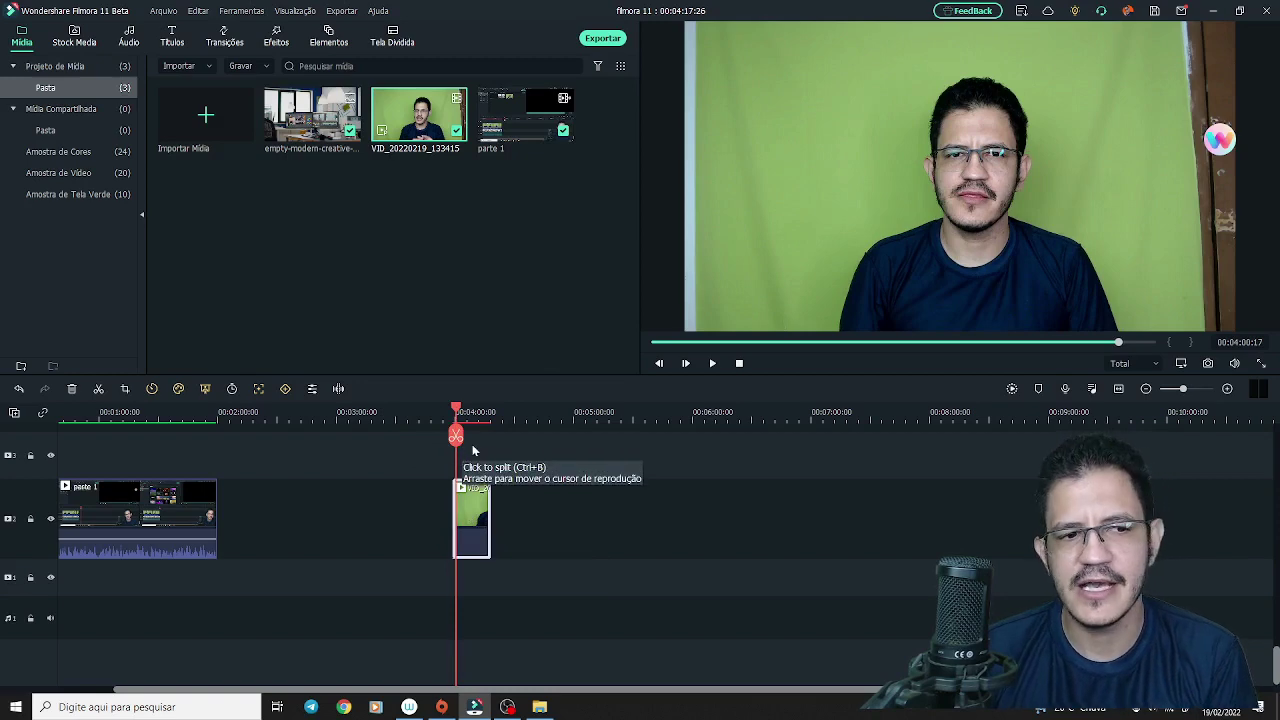
left_click(152, 388)
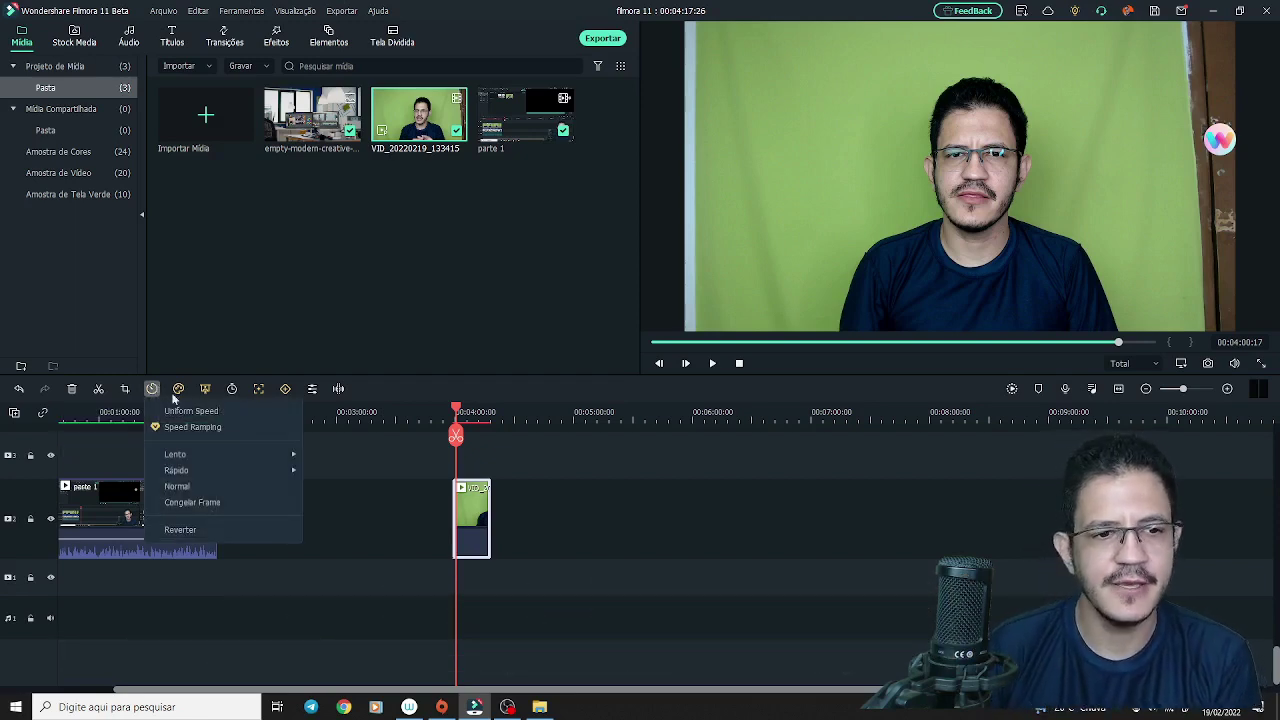
left_click(203, 428)
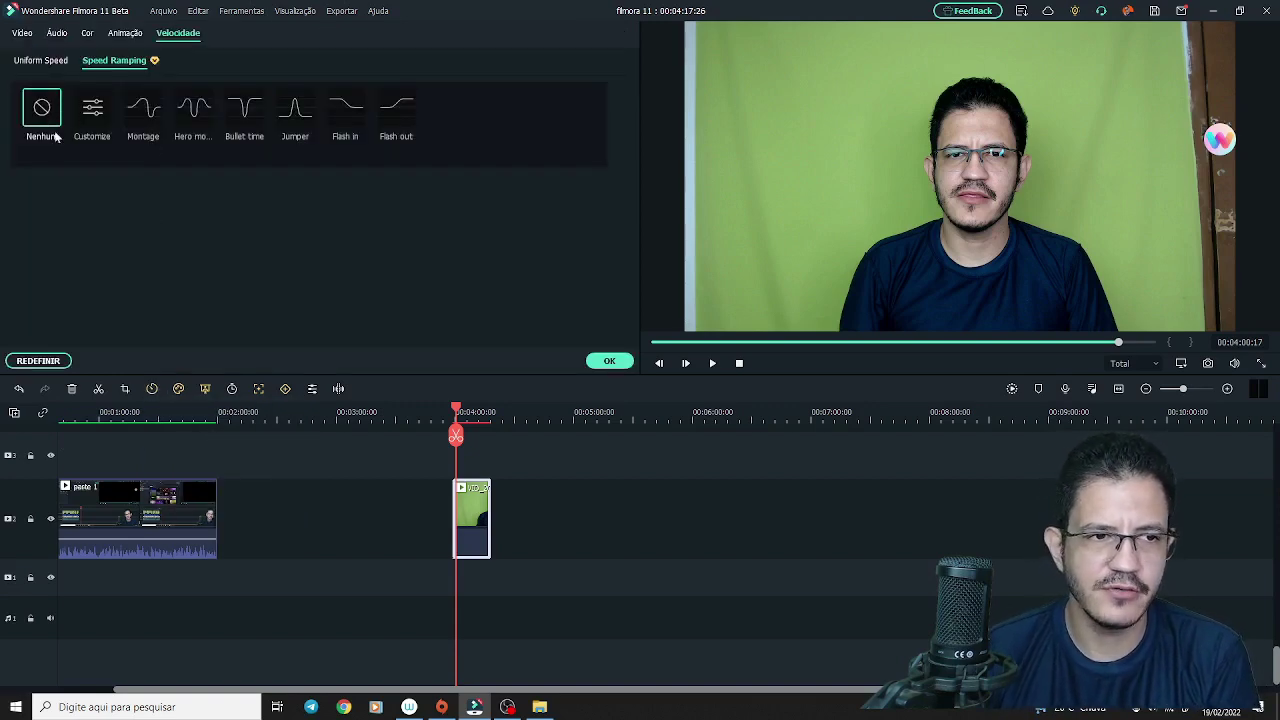
Apply the Flash out speed ramping preset to the green-screen clip and play it.
left_click(393, 122)
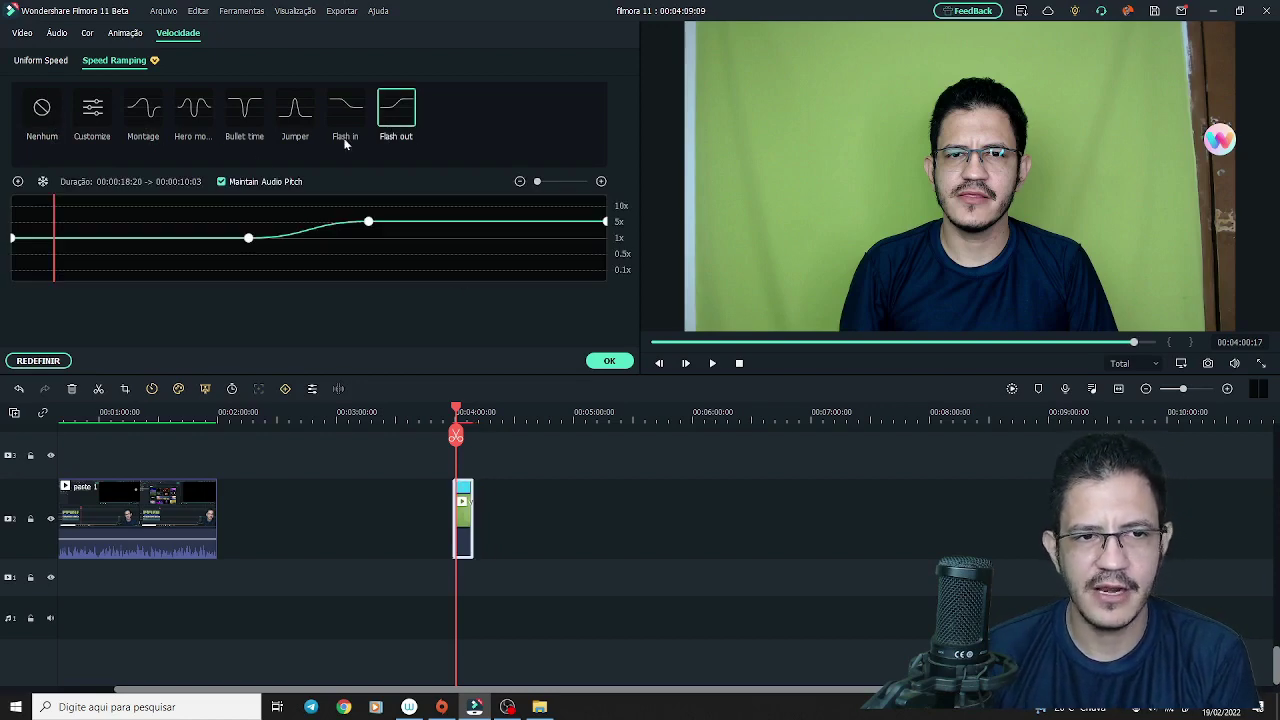
left_click(713, 364)
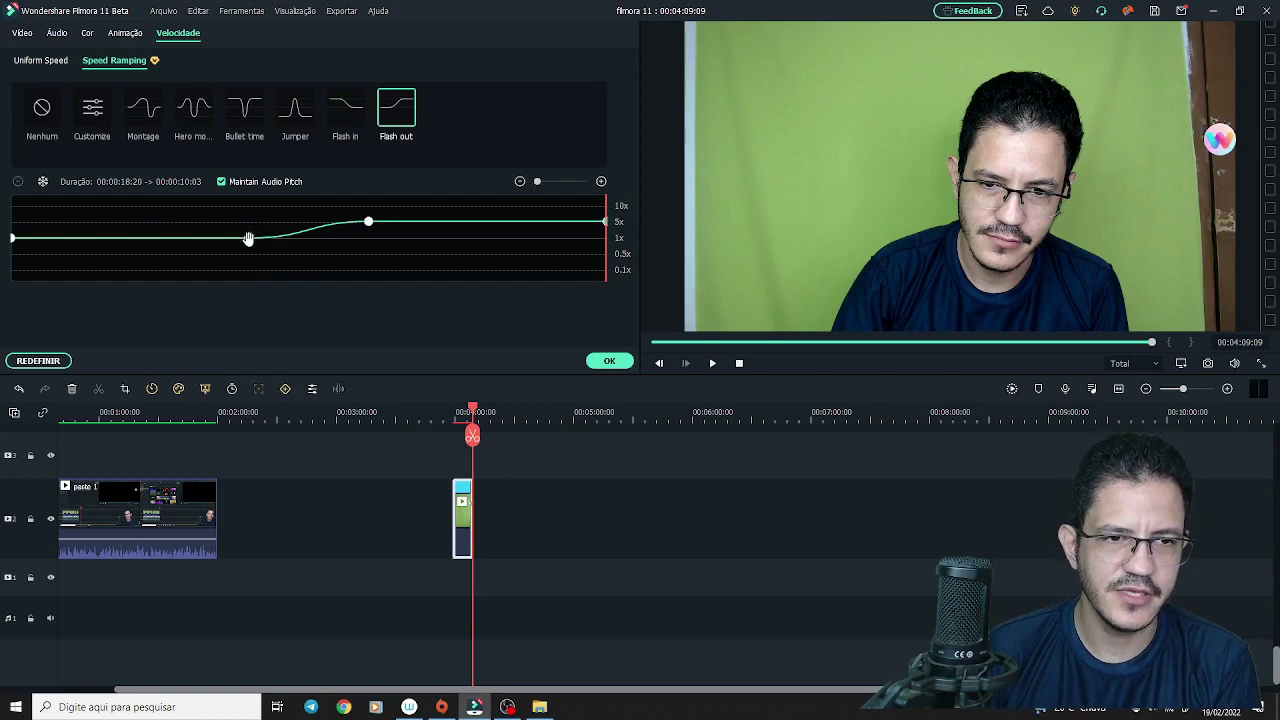
Shape a Customize speed curve with the first inner point above 5x, second below 0.5x, third at 5.0x and end point slightly under 1x.
left_click(96, 117)
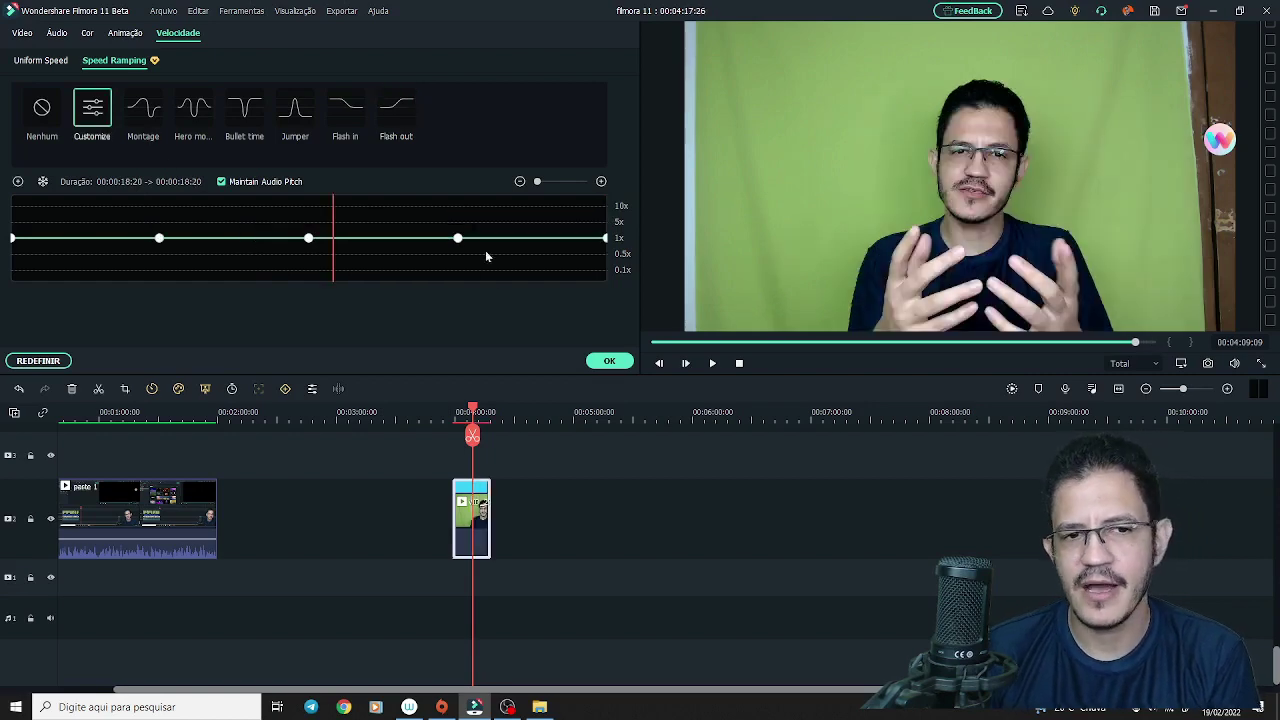
left_click(157, 238)
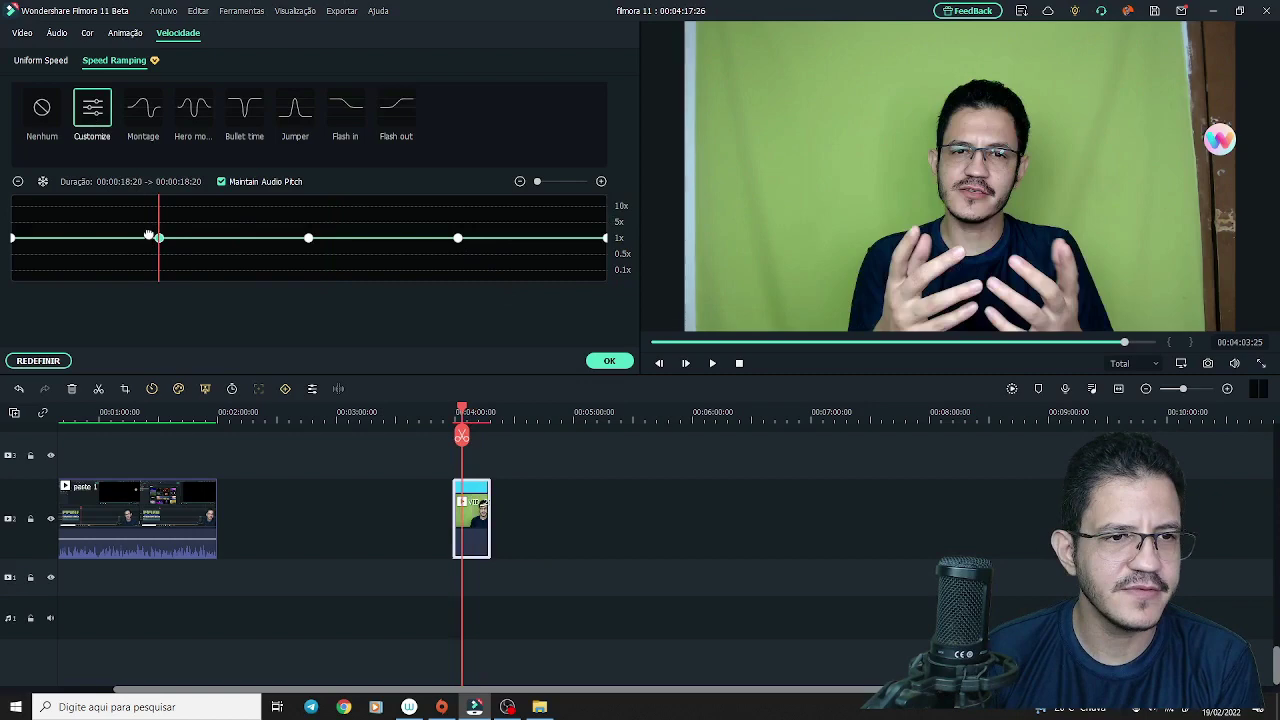
left_click_drag(148, 236, 89, 219)
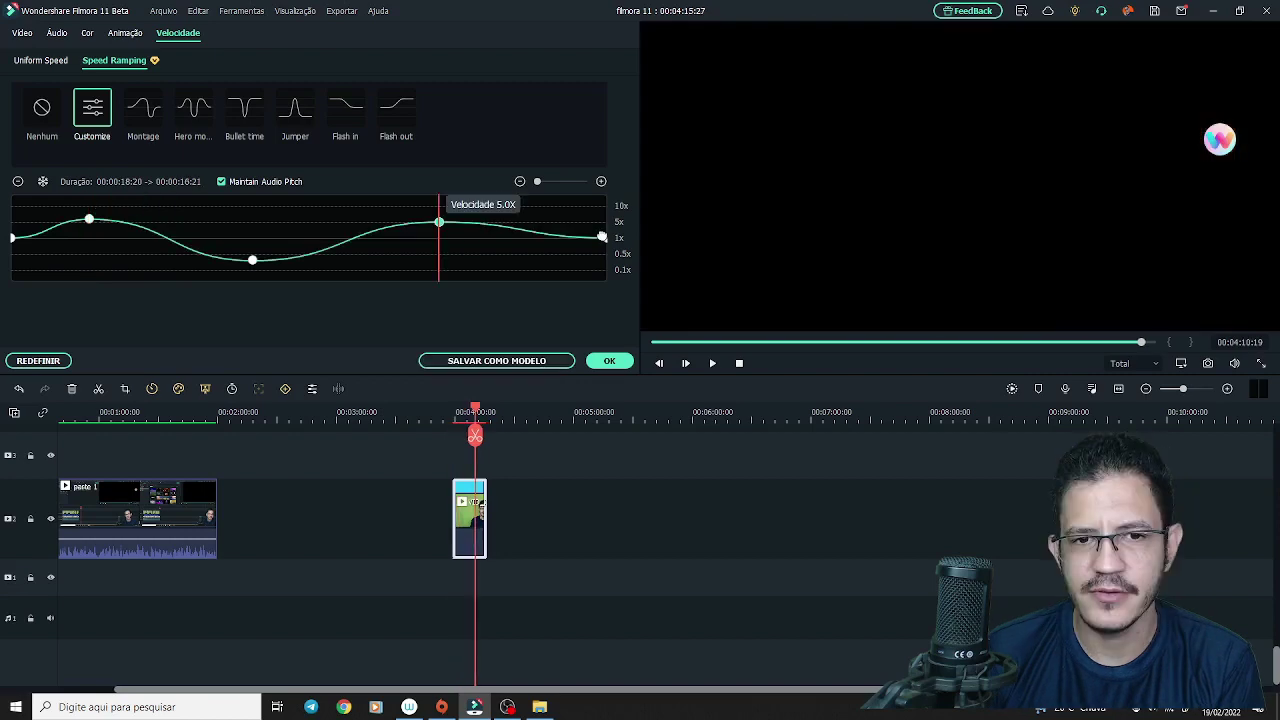
left_click_drag(601, 237, 566, 246)
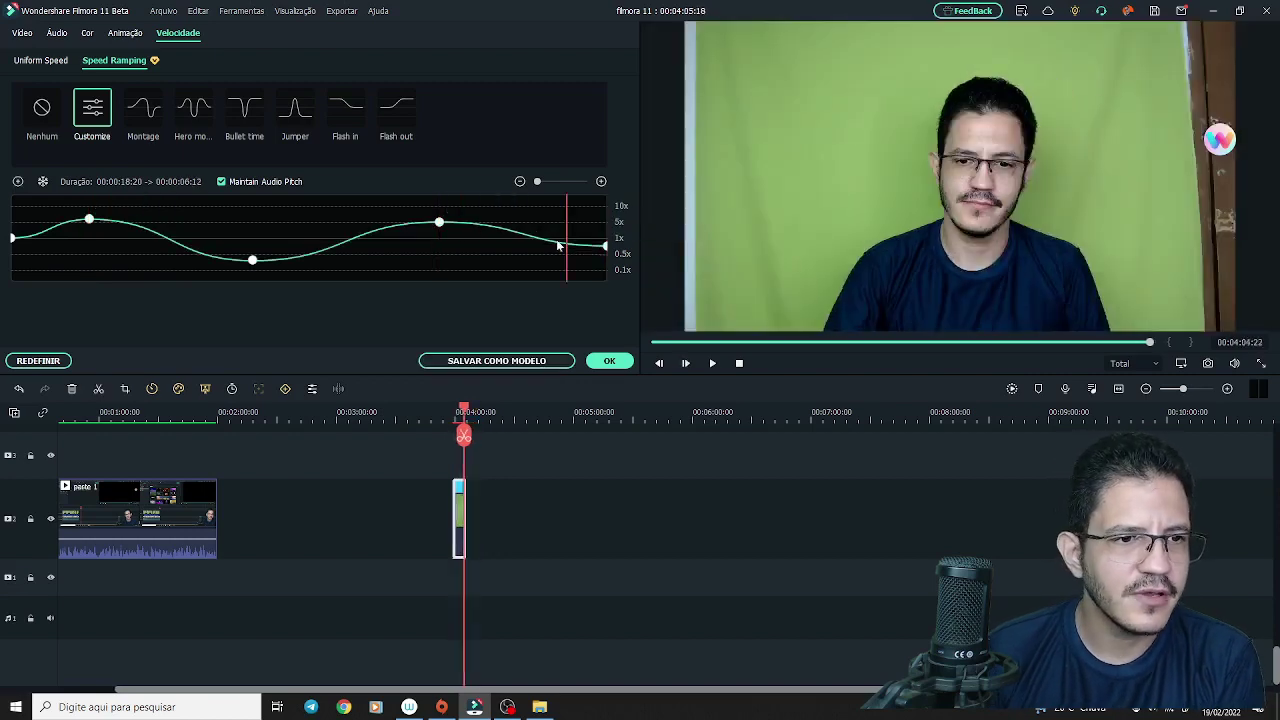
Play the green-screen clip to preview its custom speed curve.
left_click(713, 364)
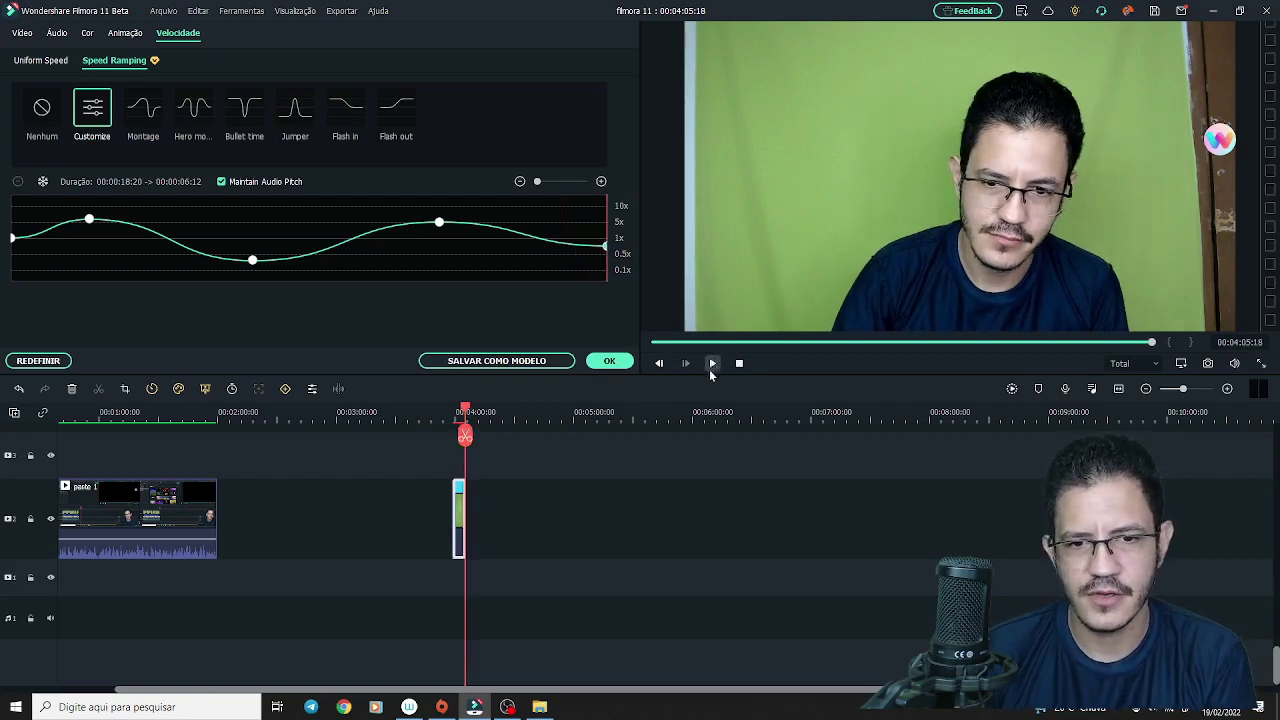
left_click(712, 366)
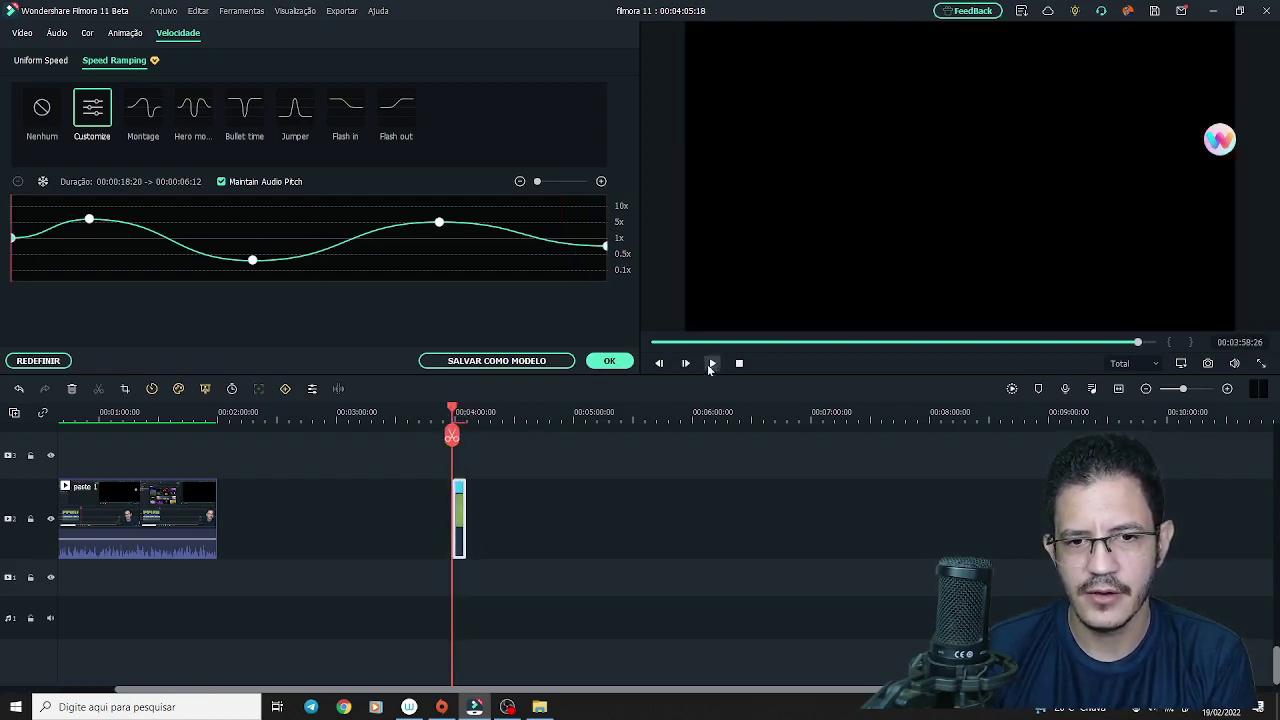
left_click(711, 365)
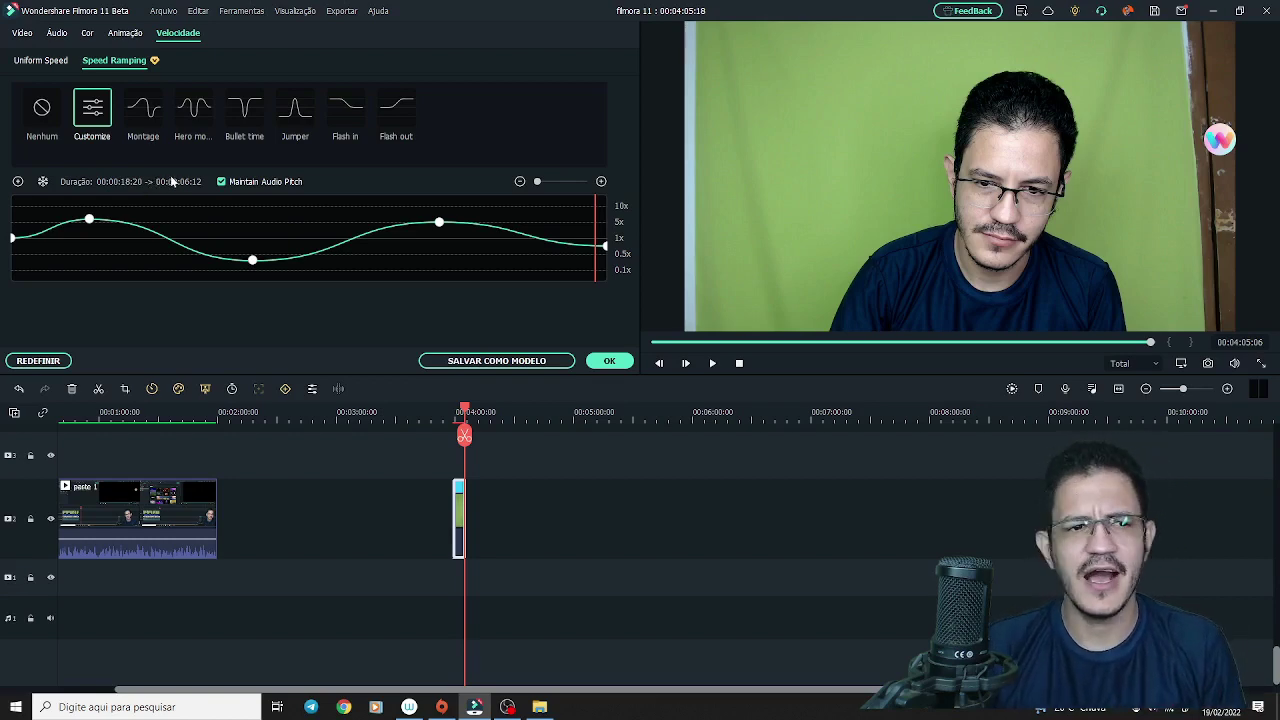
Add a speed point near the curve's end, shift it earlier at about 1x, and apply the ramp without saving it as a template.
left_click(25, 183)
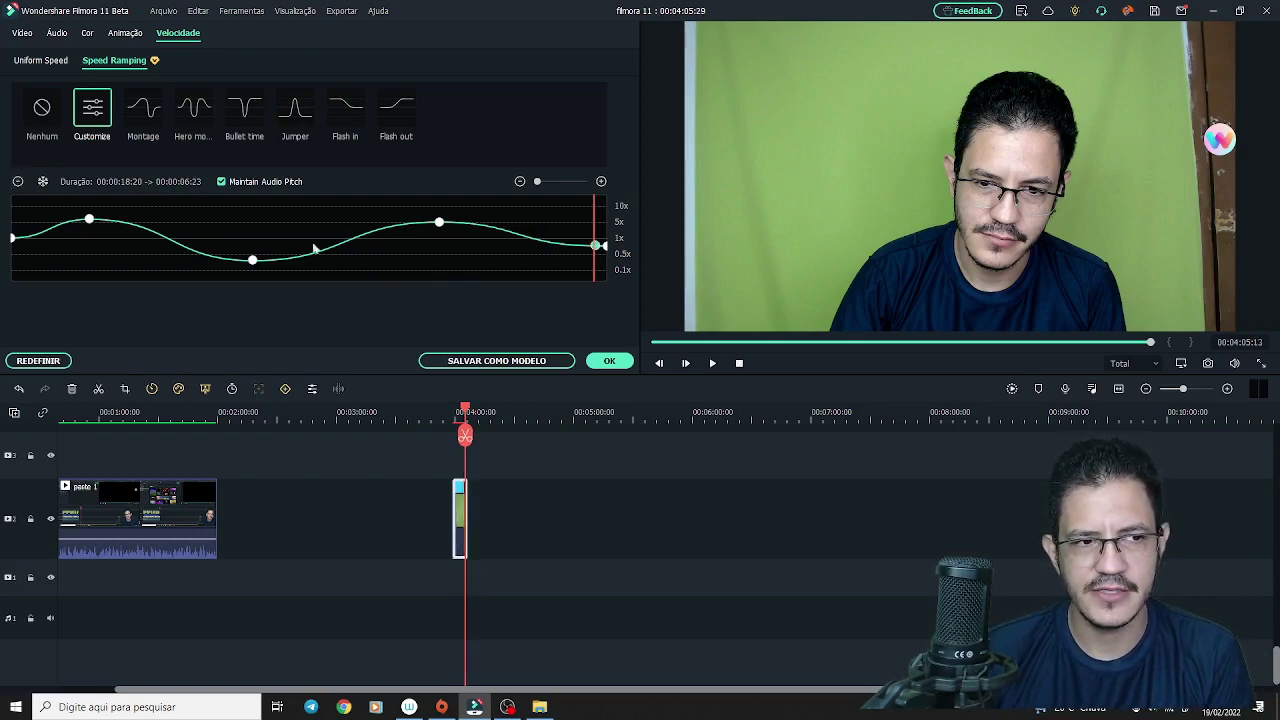
left_click_drag(593, 248, 536, 241)
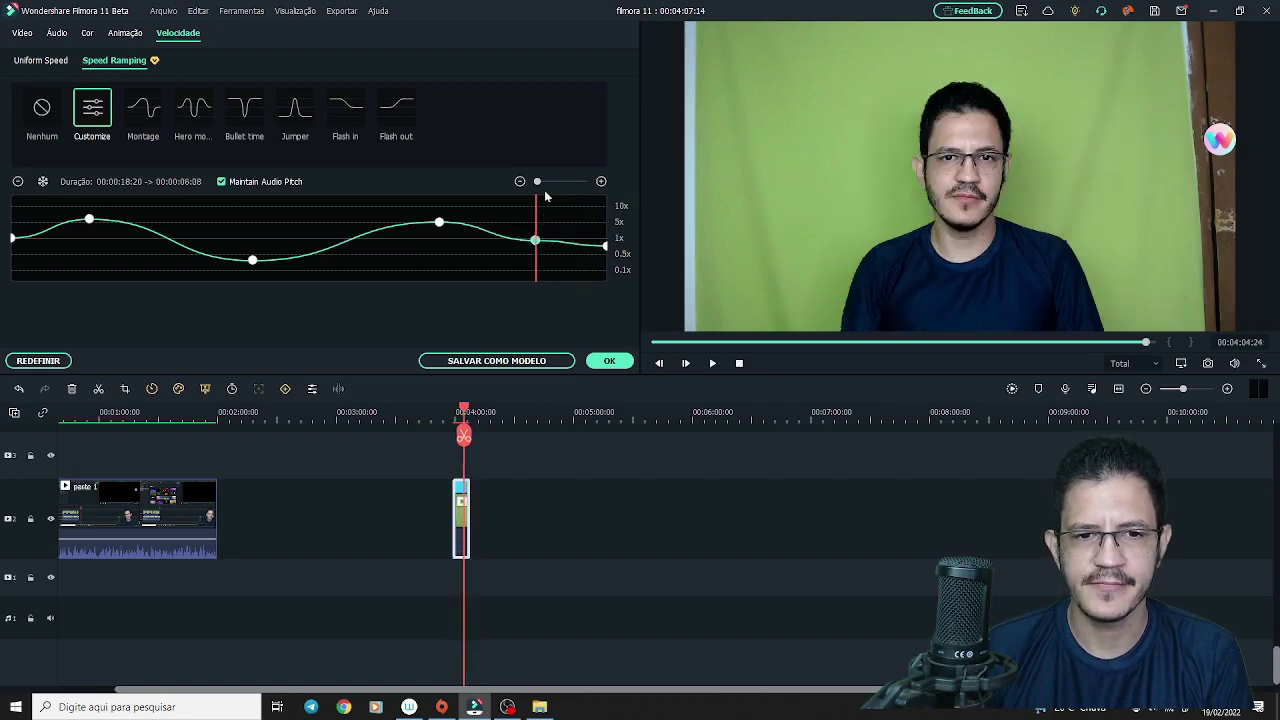
left_click(516, 362)
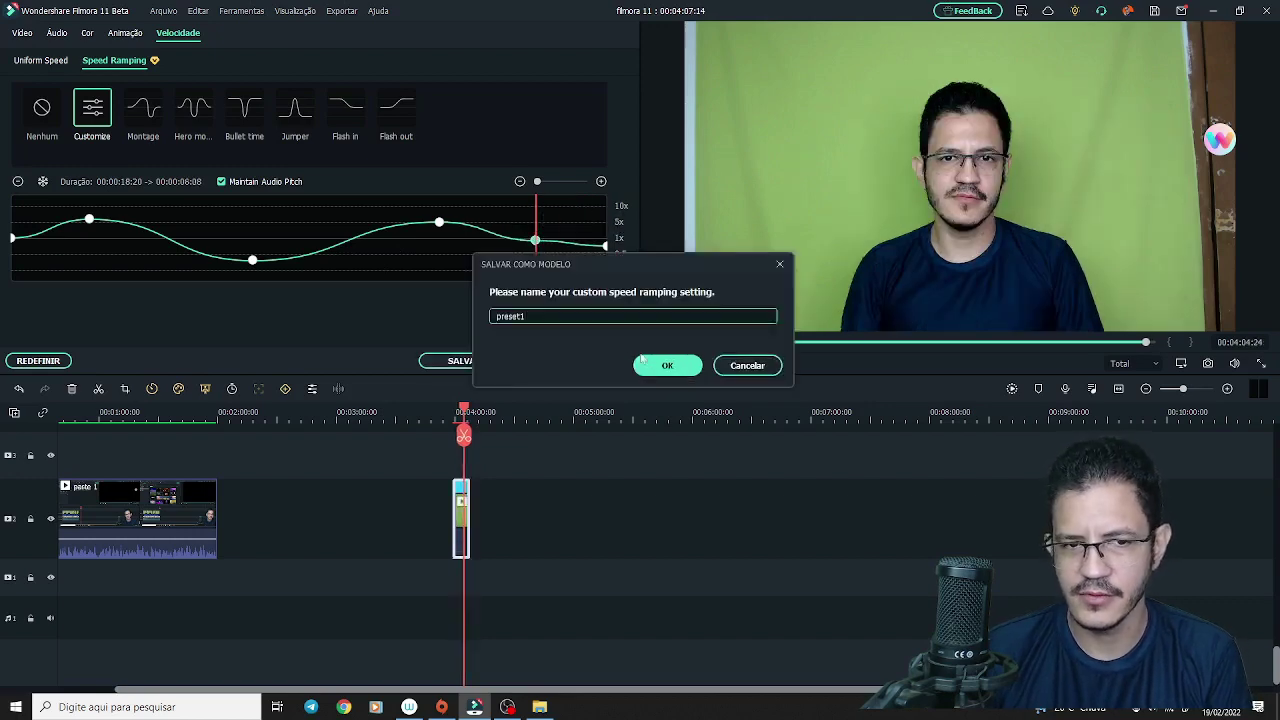
left_click(747, 365)
left_click(606, 361)
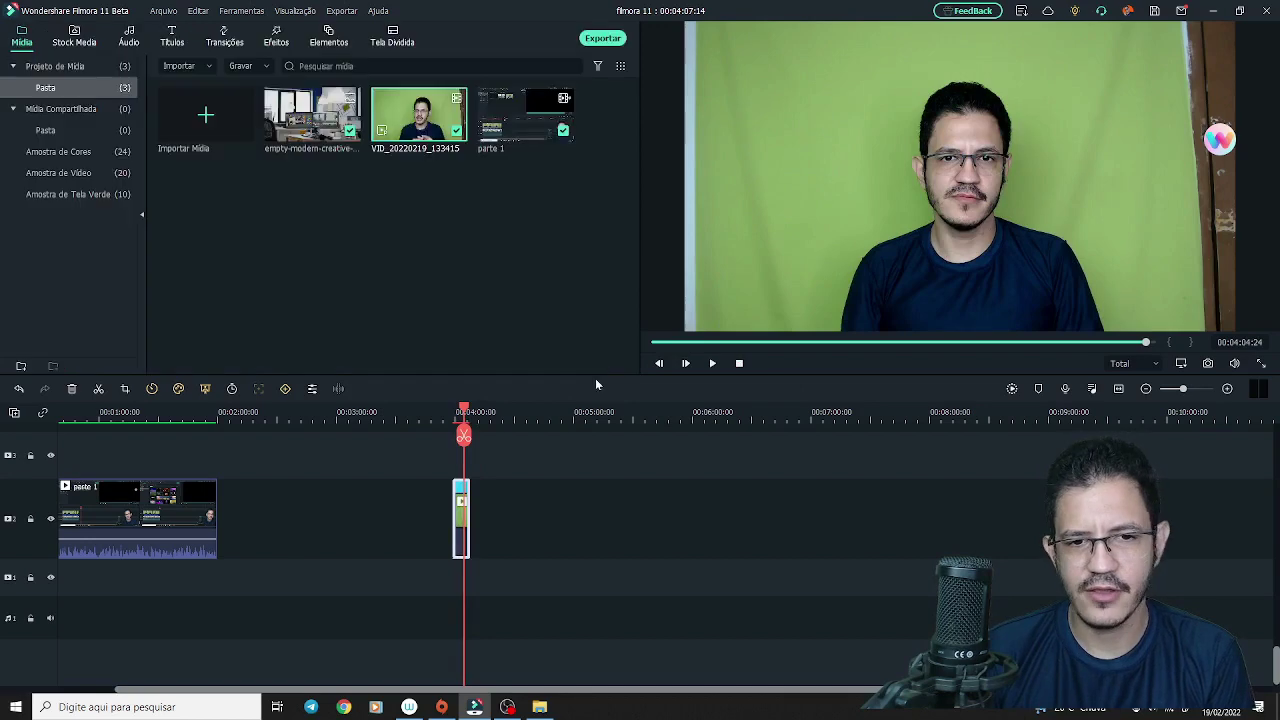
Play the speed-ramped clip from its start on the timeline and pause partway through.
left_click_drag(463, 410, 453, 412)
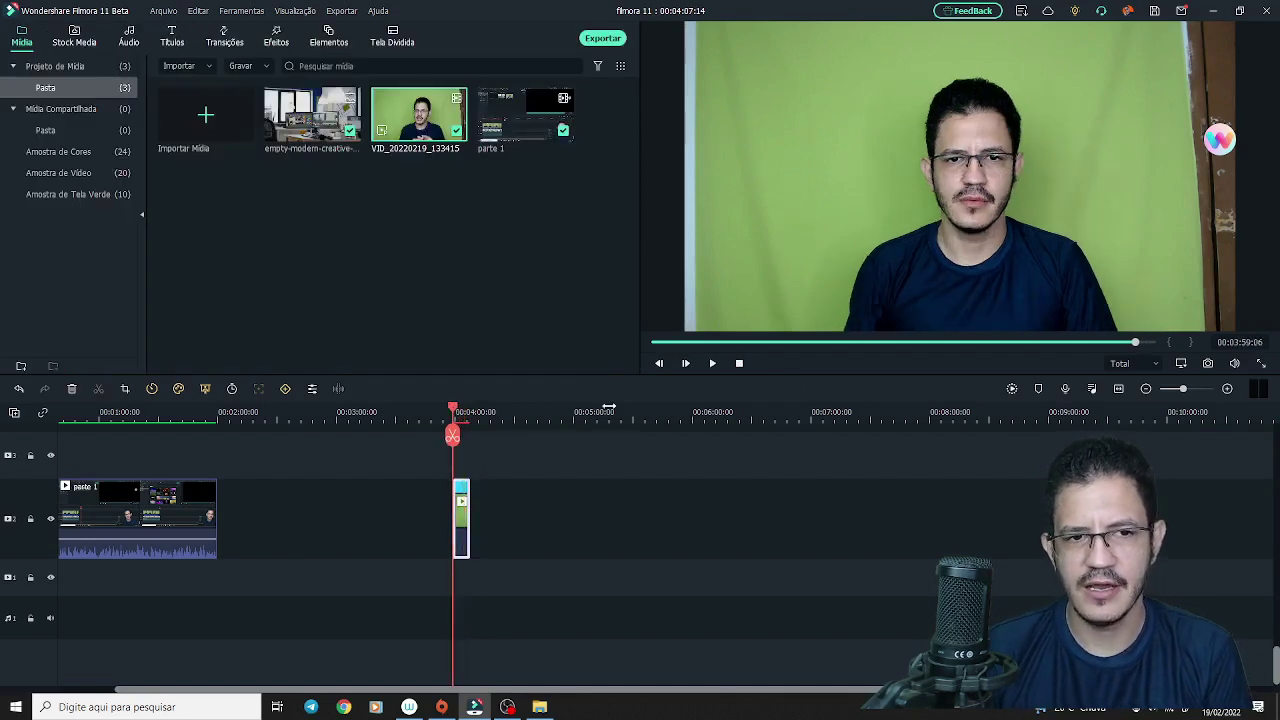
left_click(713, 364)
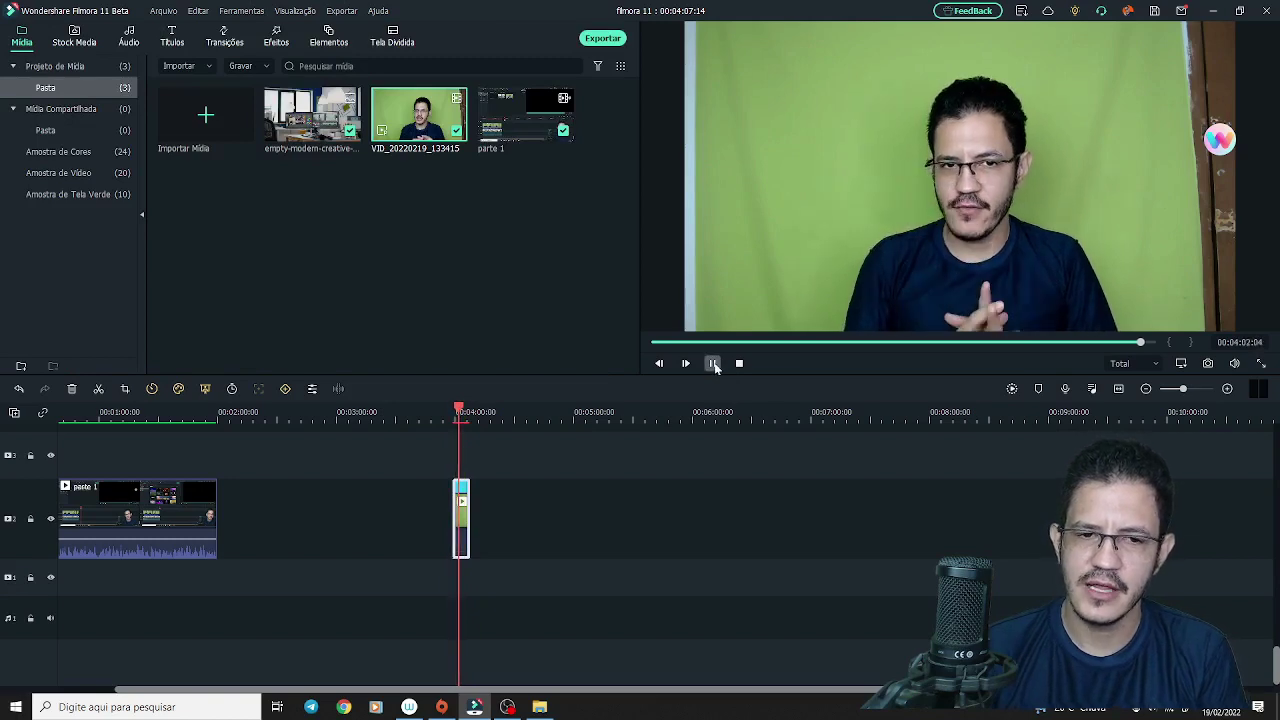
left_click(713, 368)
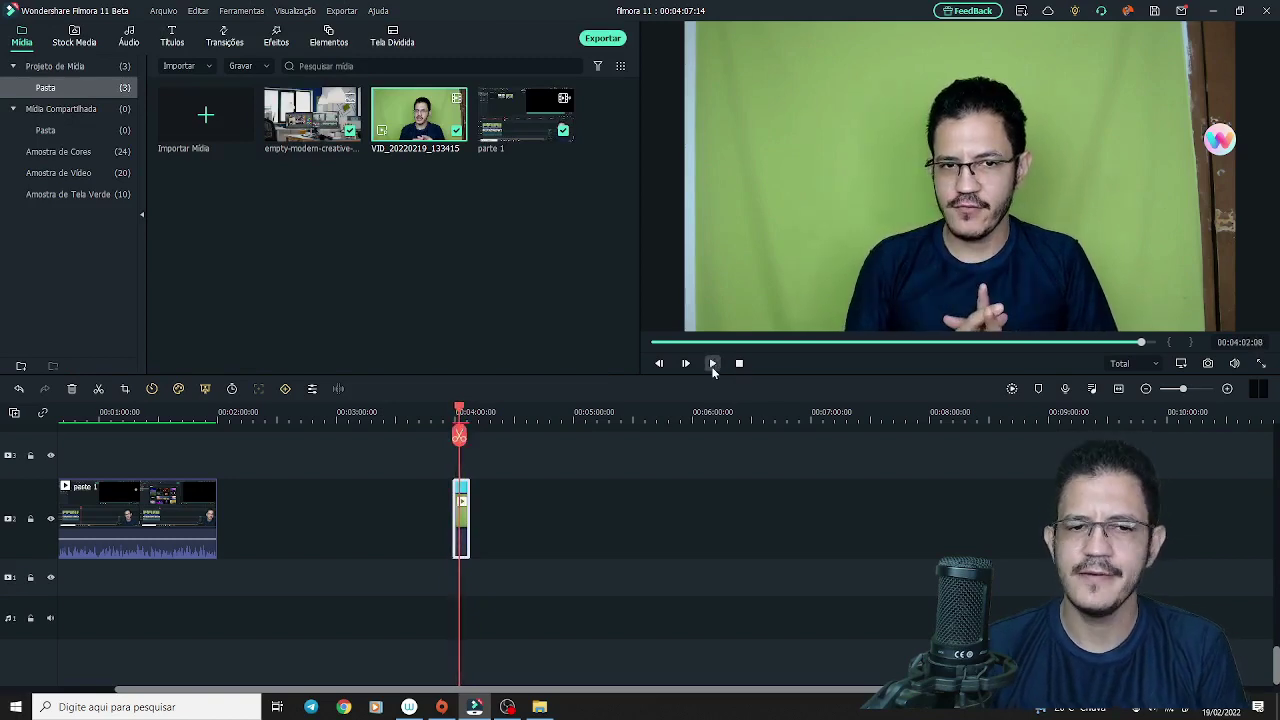
Delete the speed-ramped green-screen clip from the timeline.
left_click(461, 514)
key("Delete")
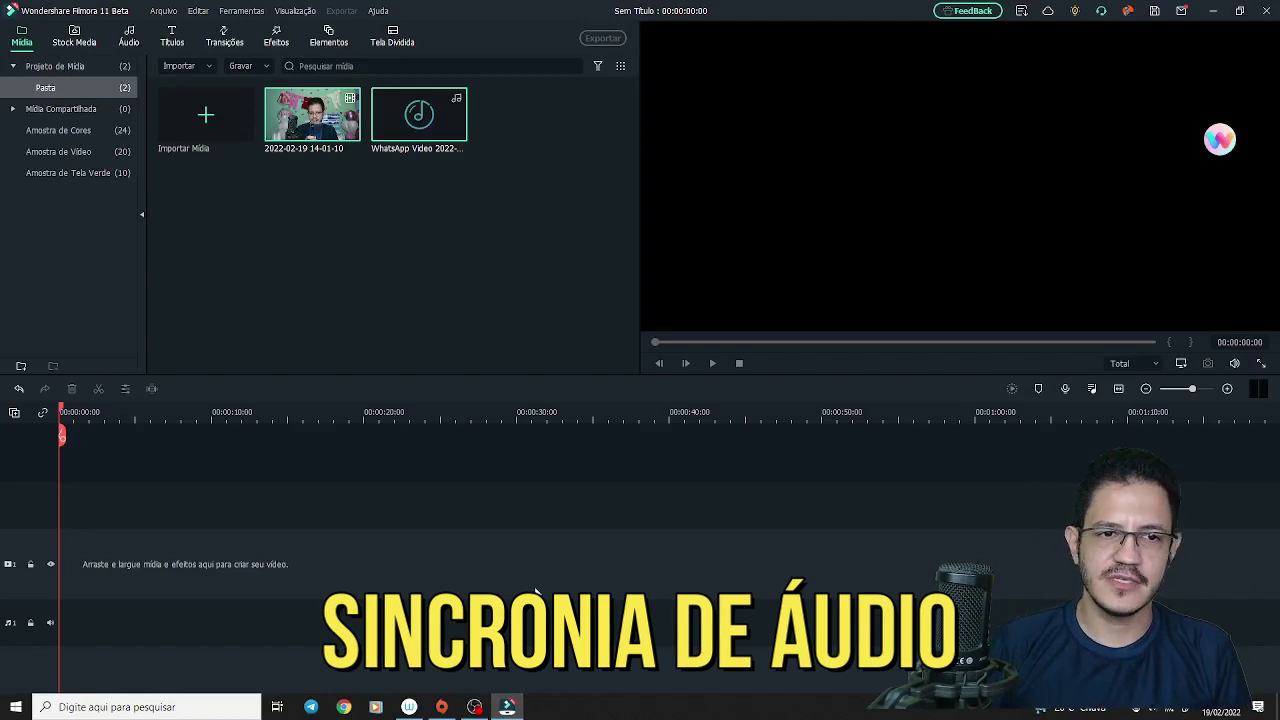
double_click(322, 133)
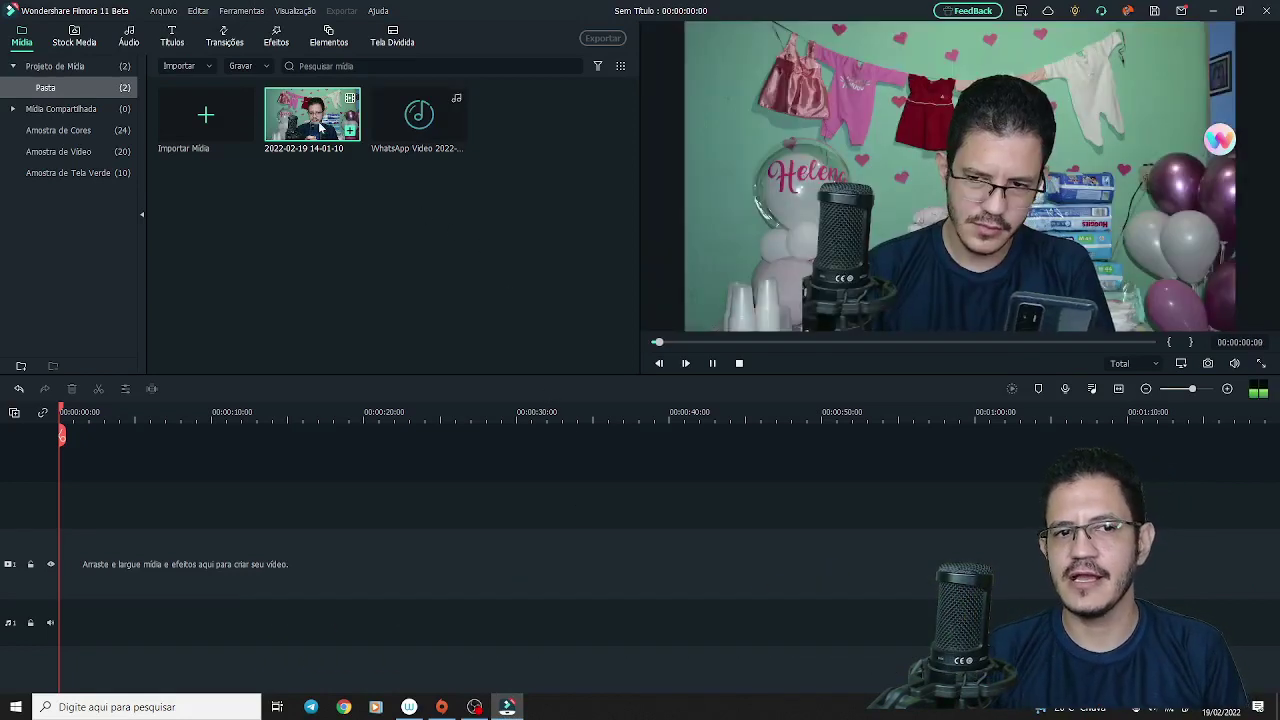
double_click(419, 115)
left_click(710, 363)
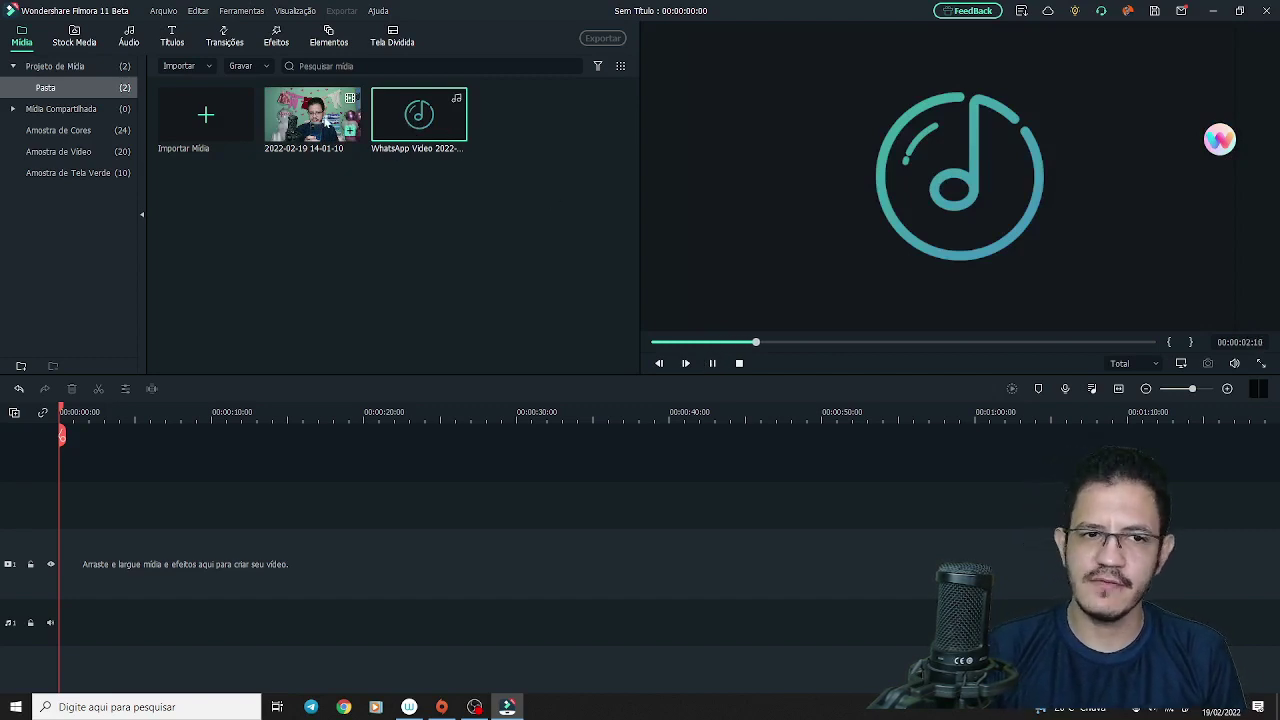
double_click(312, 115)
left_click(713, 364)
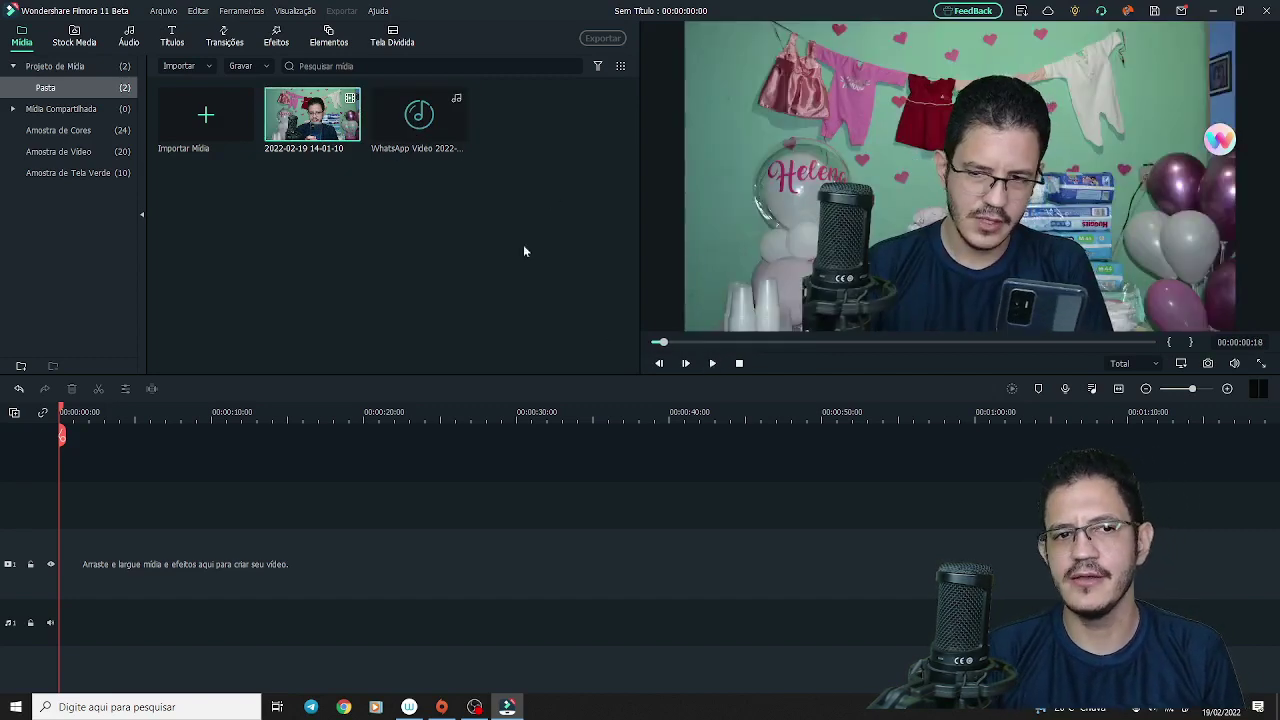
Select both the video and the WhatsApp audio file and align them on the timeline with Audio Synchronize.
left_click(430, 115)
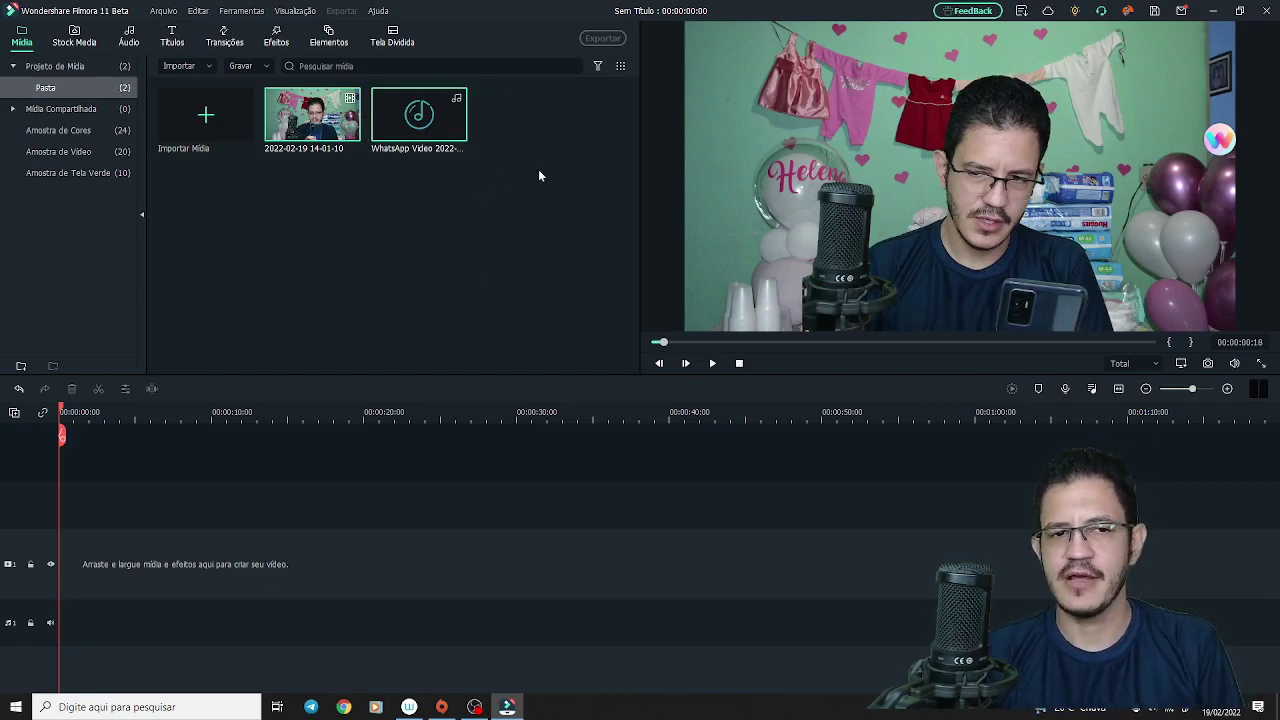
left_click_drag(538, 175, 340, 113)
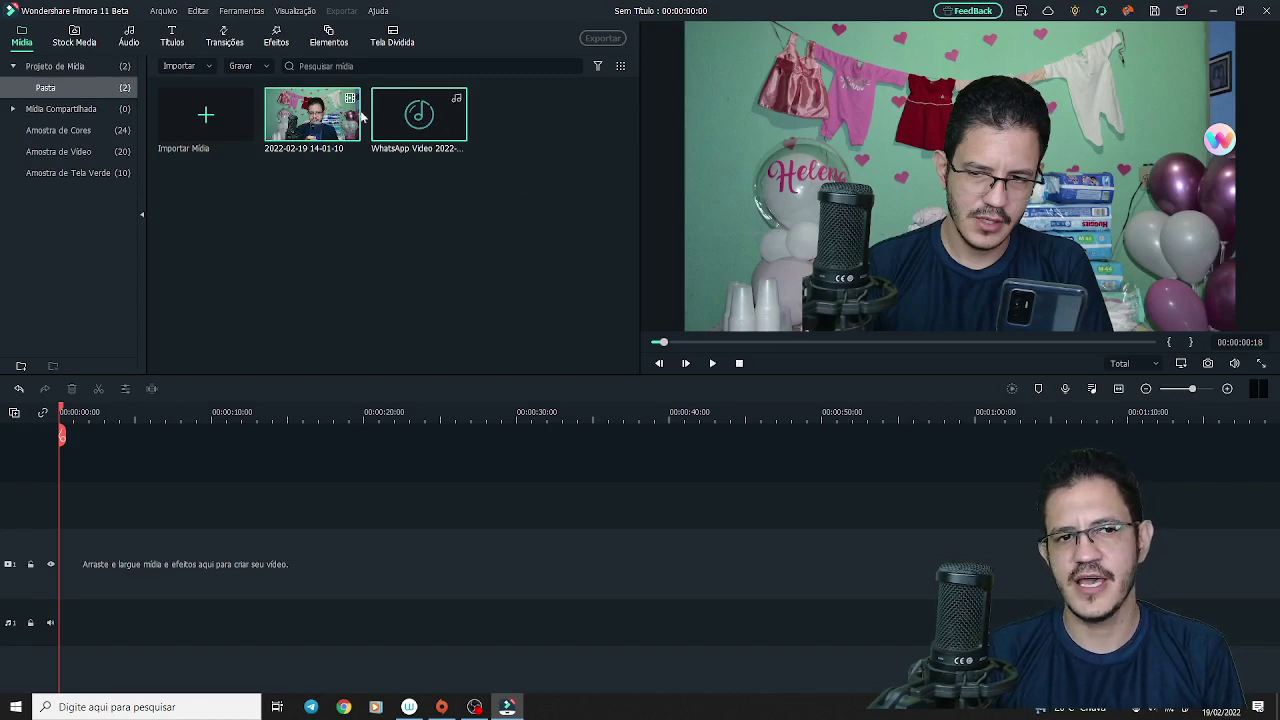
right_click(318, 116)
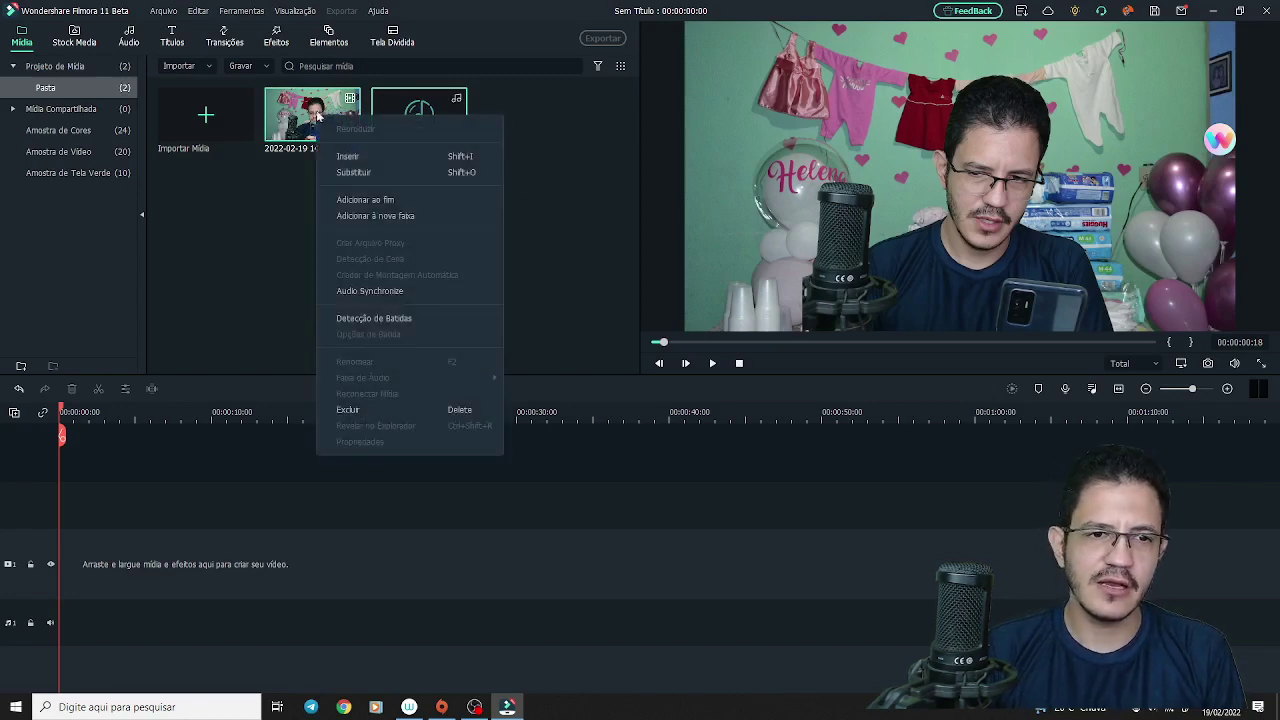
left_click(379, 292)
left_click(660, 379)
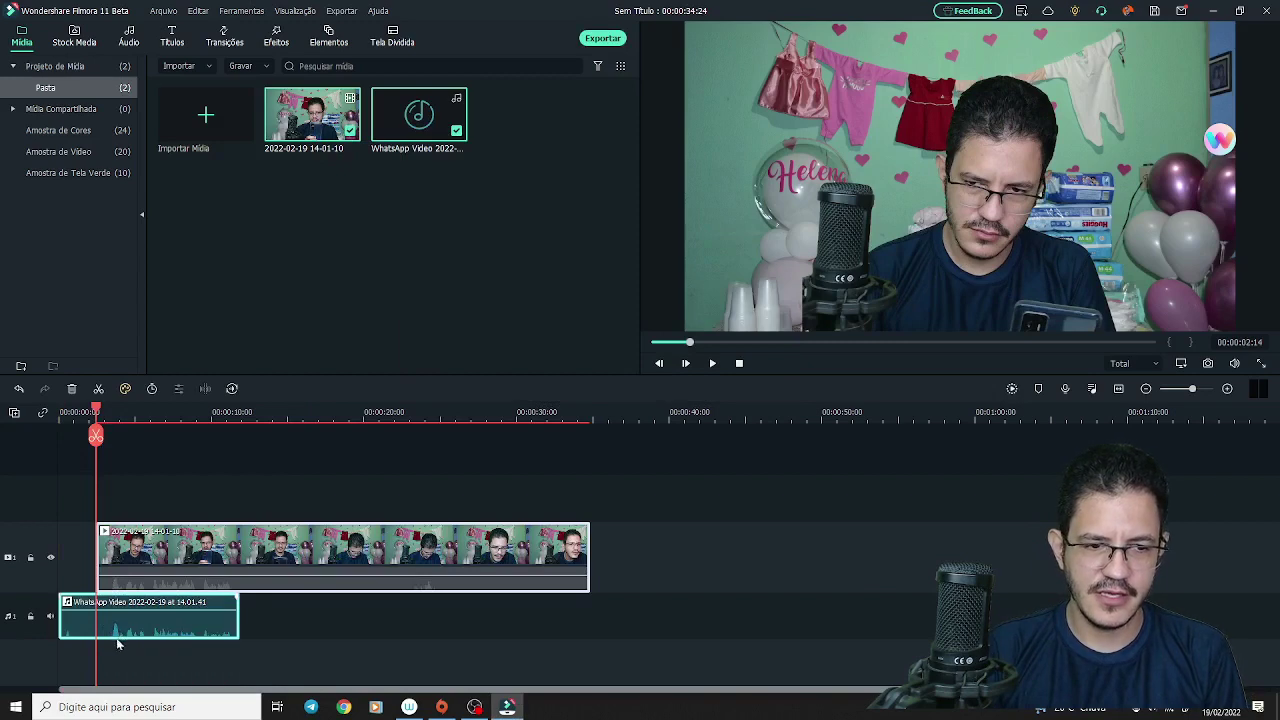
Split the synchronized video and audio clips at 00:00:03:10 and delete the portions before the cut.
left_click(107, 411)
left_click(109, 411)
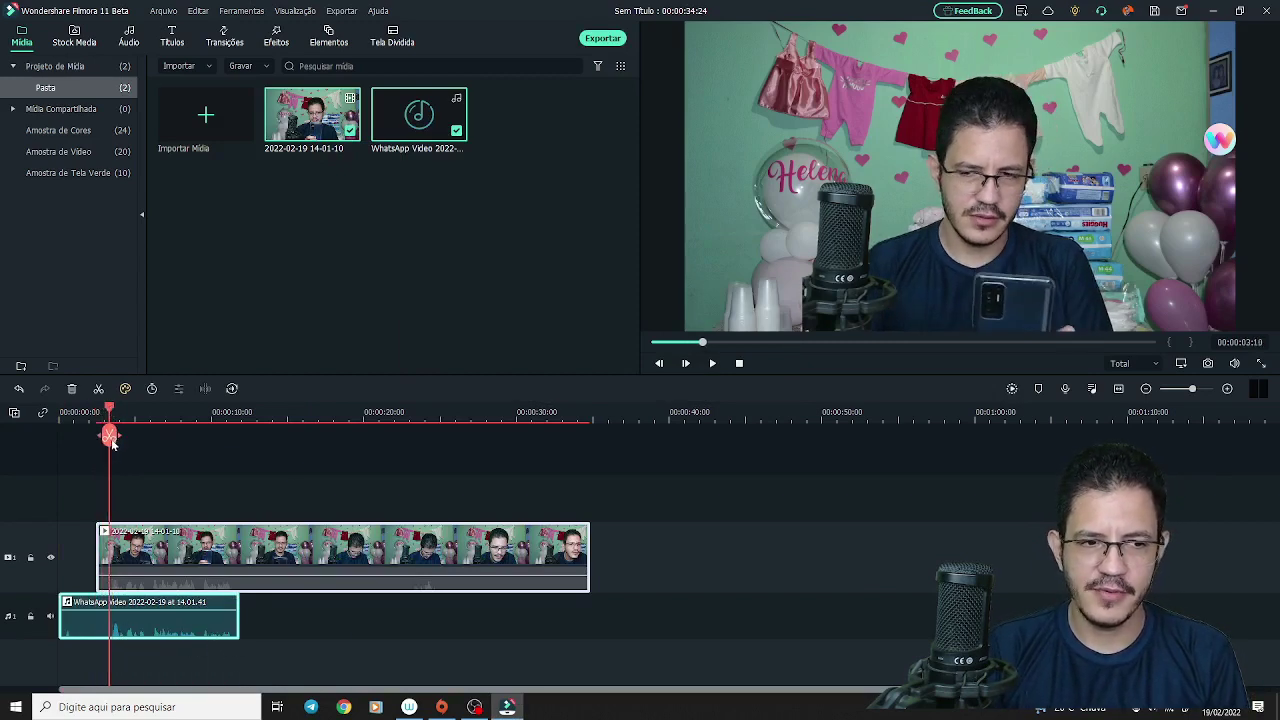
key("ctrl+b")
left_click(107, 557)
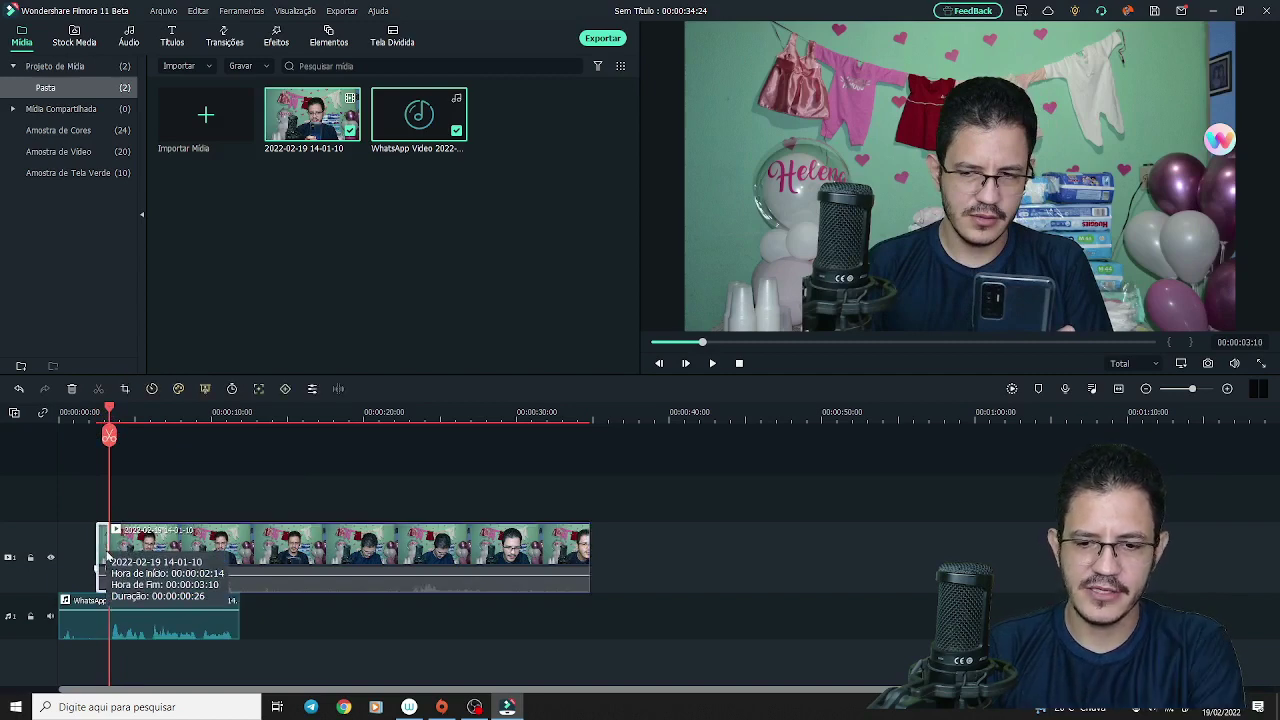
key("Delete")
left_click(77, 601)
key("Delete")
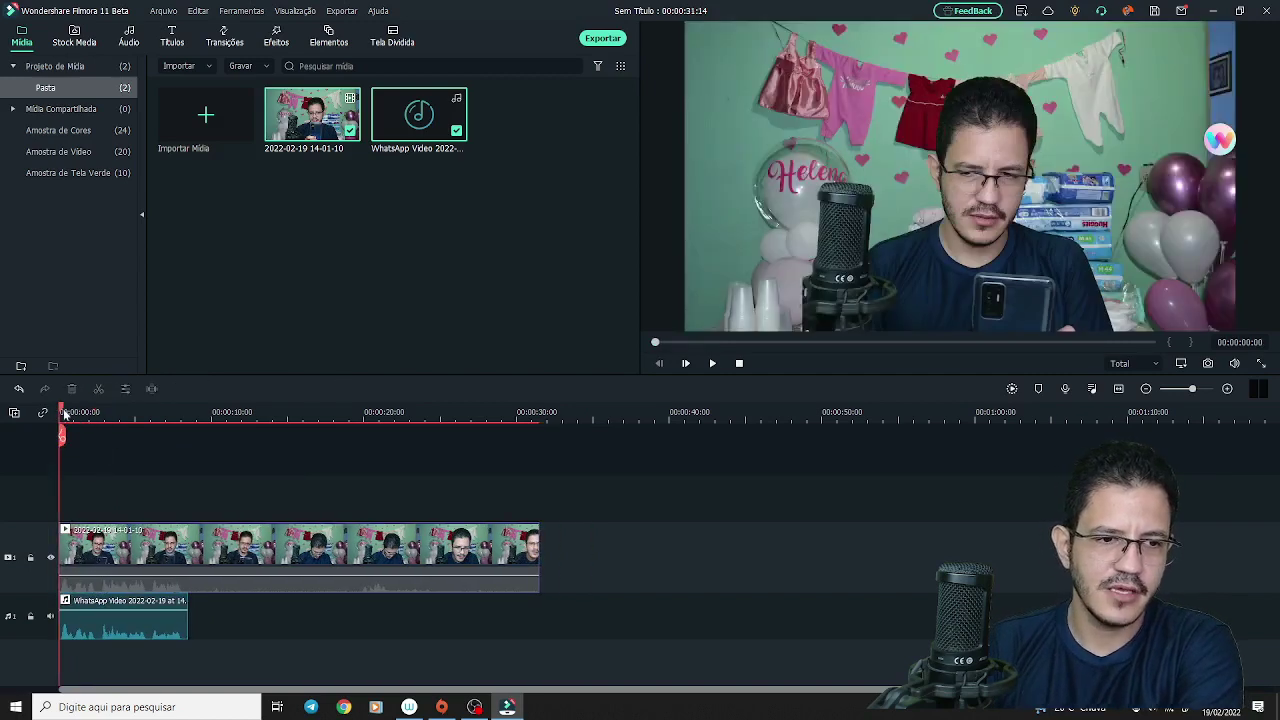
Cut the video at 00:00:08:18 where the audio clip ends, delete the remainder, and lower the video clip's own volume.
left_click_drag(63, 435, 189, 436)
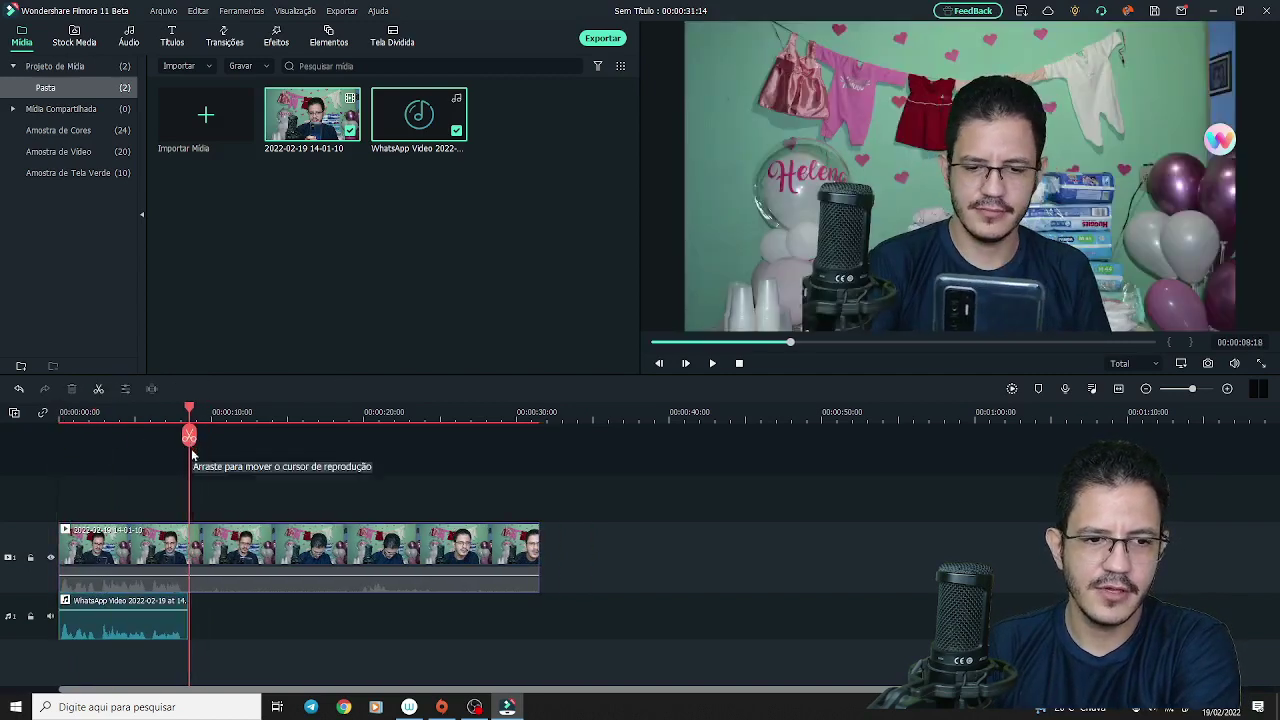
left_click(189, 435)
key("Delete")
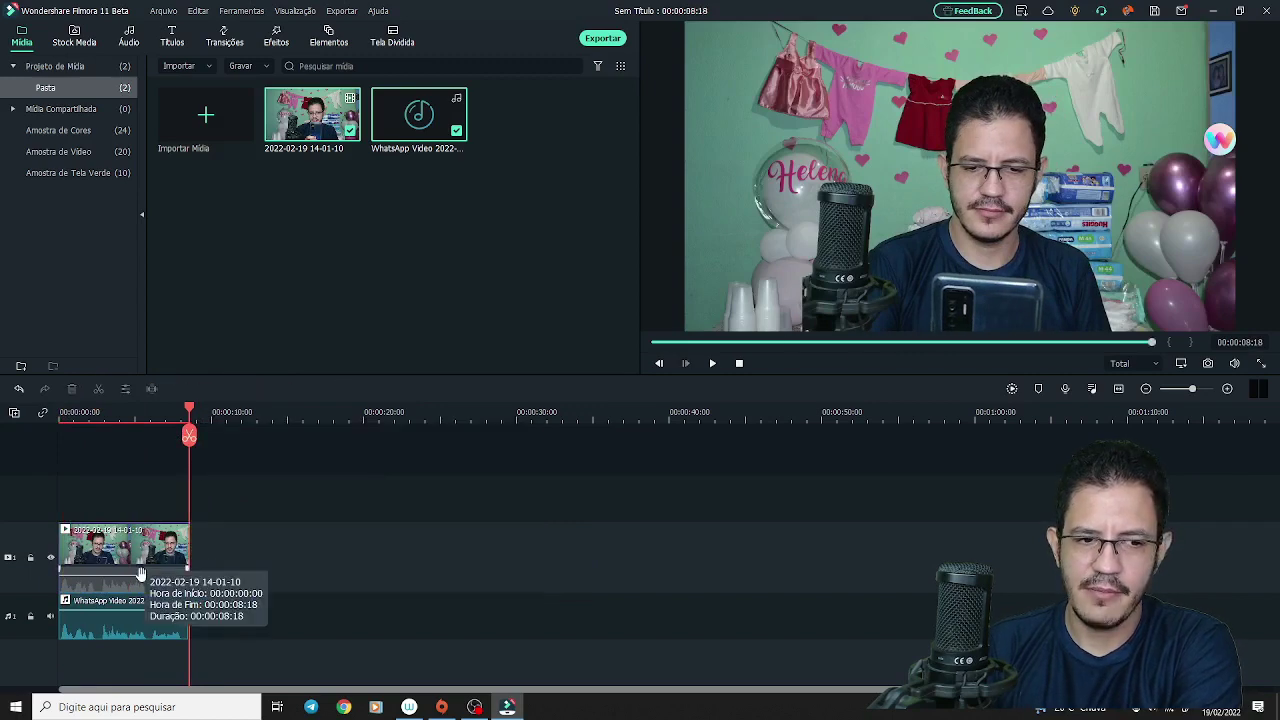
left_click_drag(139, 567, 141, 588)
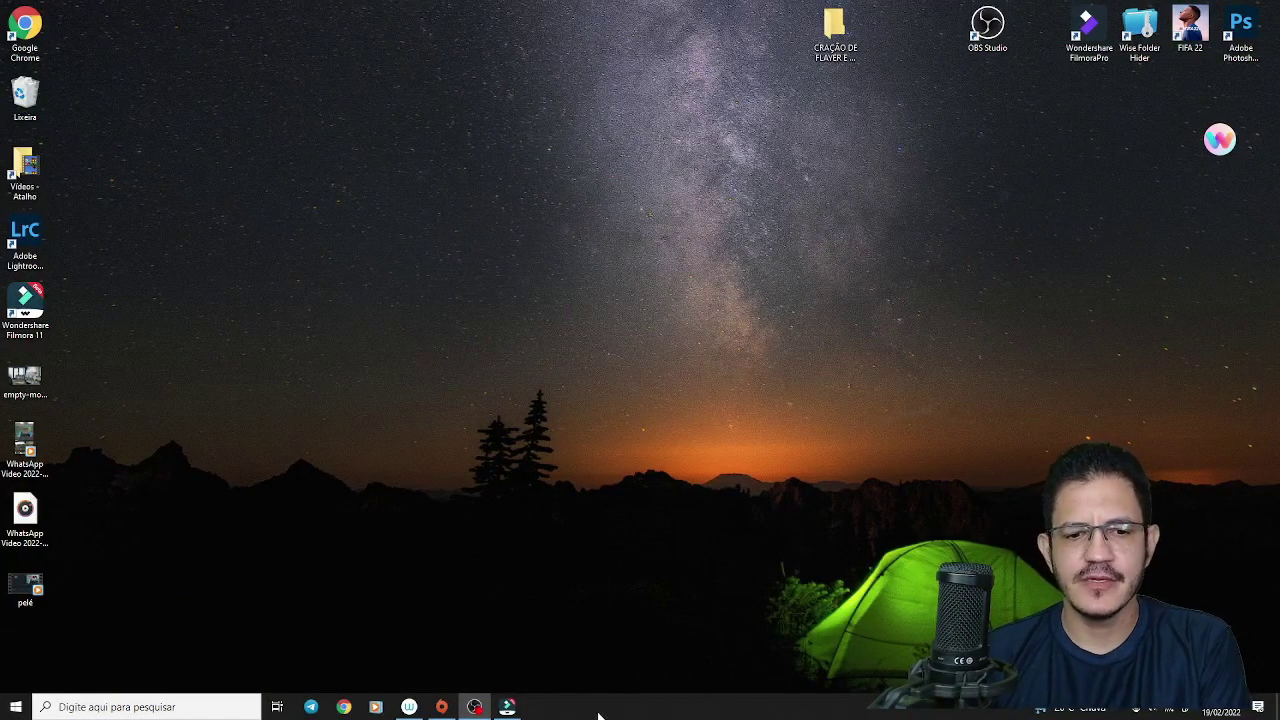
Switch to Filmora and examine the Boris FX and NewBlue FX effect categories, including NewBlue Estilizador, Elementos and Filtros.
left_click(507, 707)
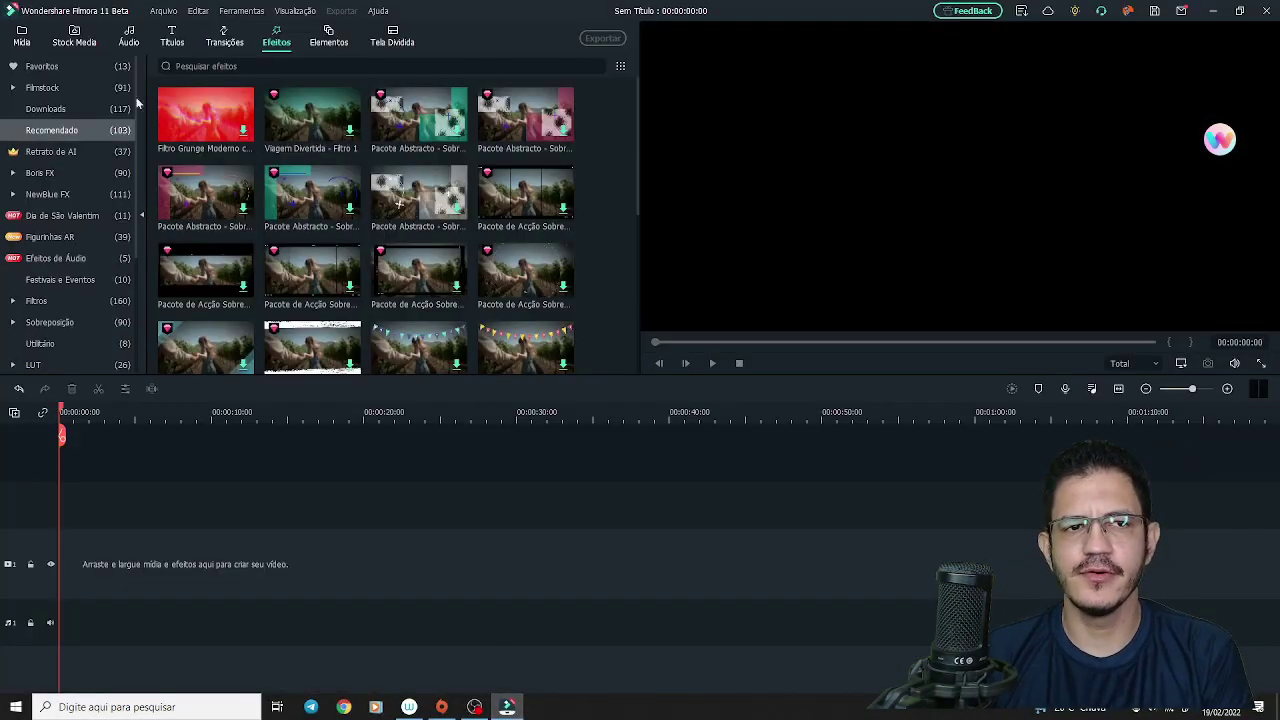
left_click(53, 174)
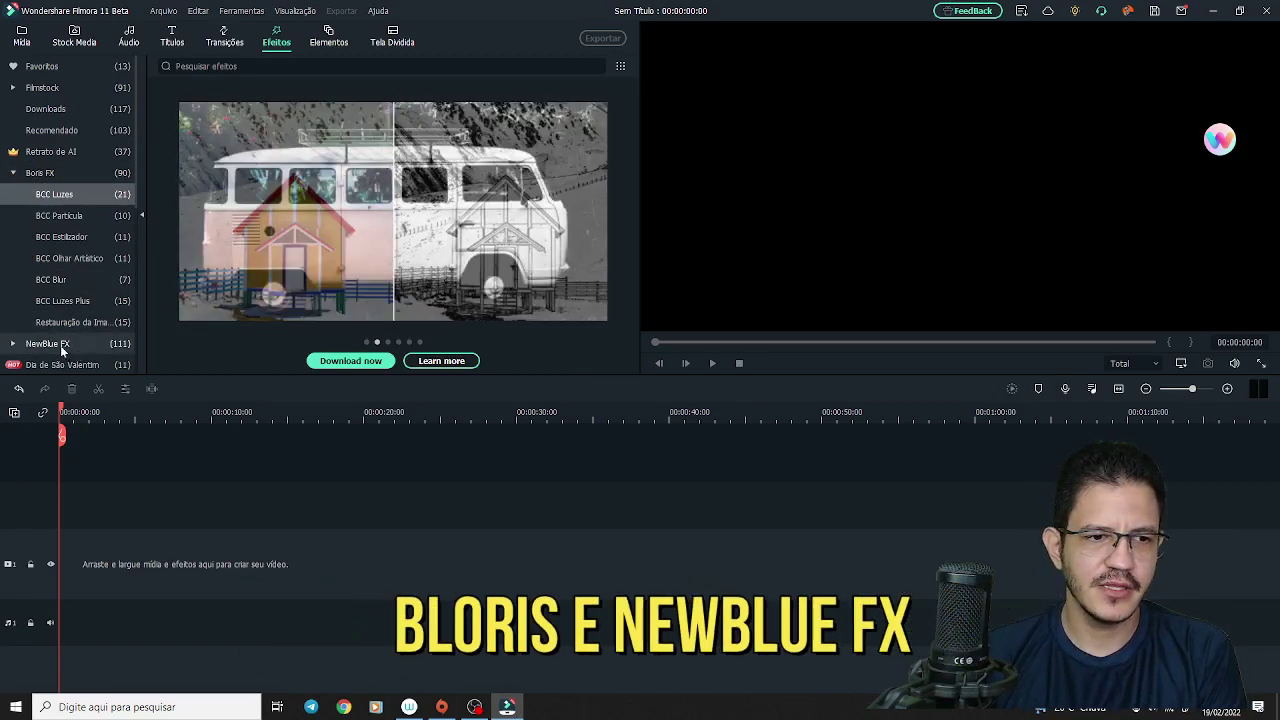
left_click(60, 343)
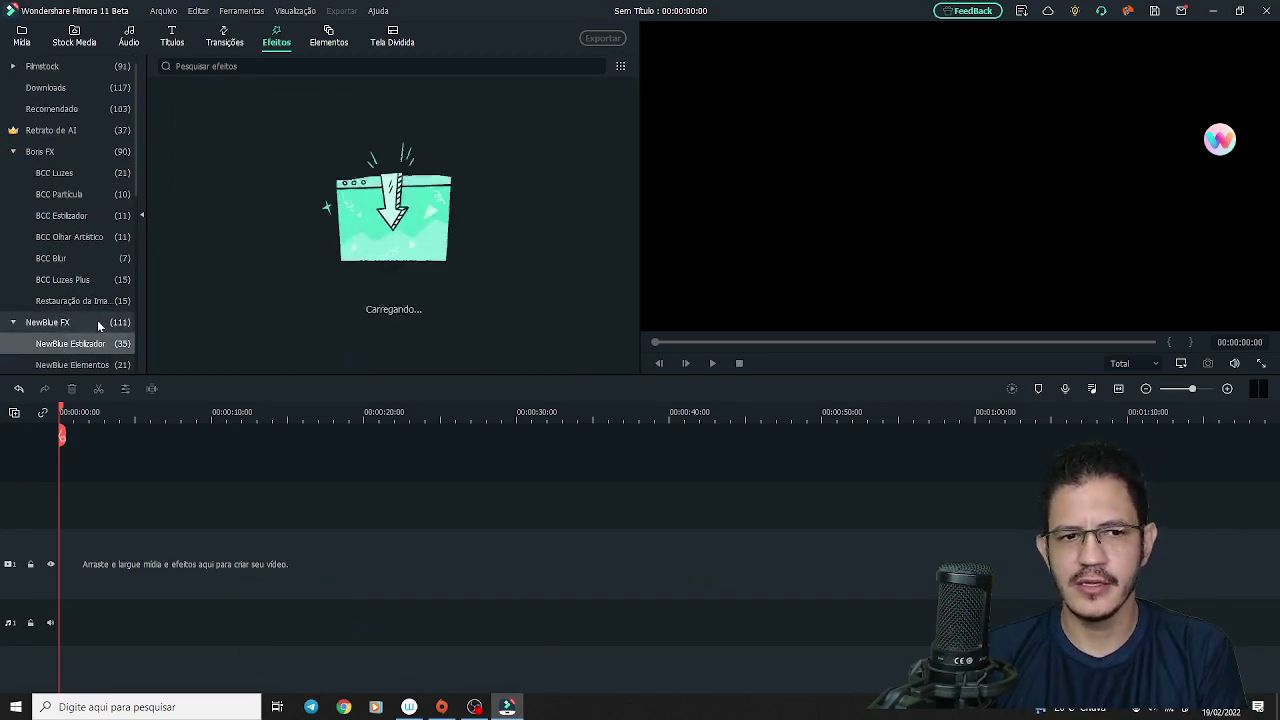
left_click(72, 364)
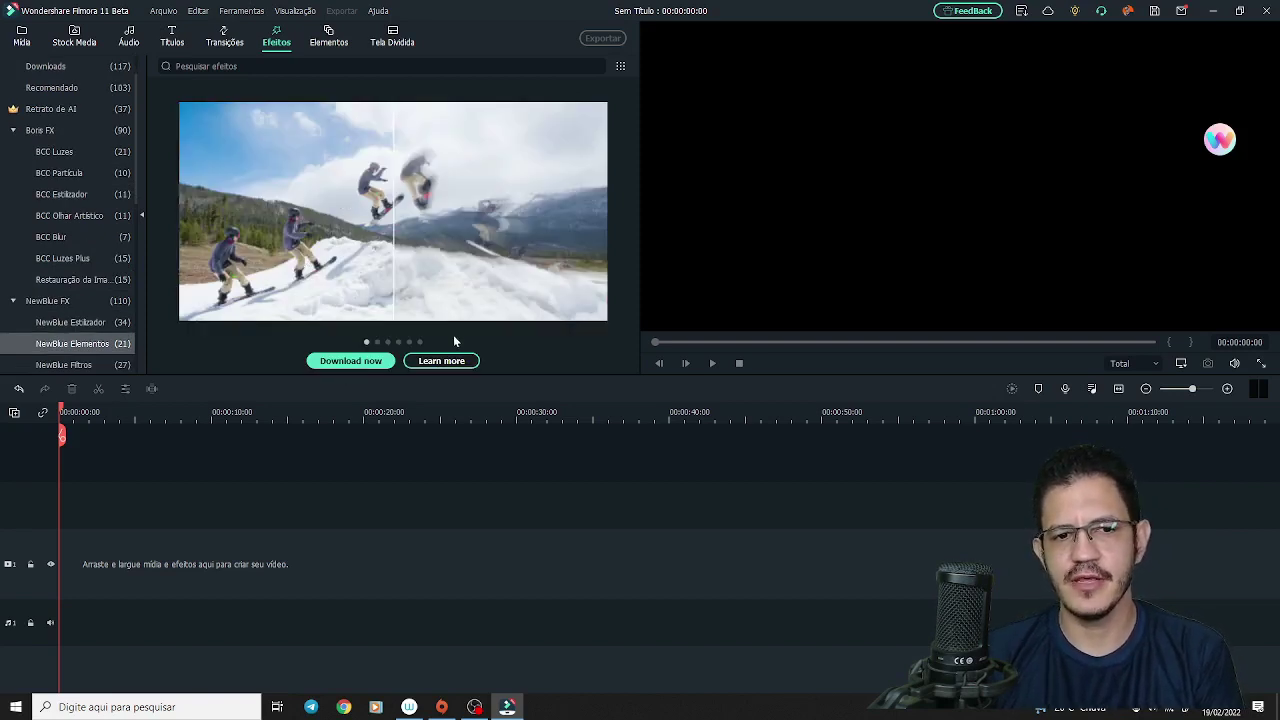
left_click(62, 364)
scroll(80, 335, "down", 2)
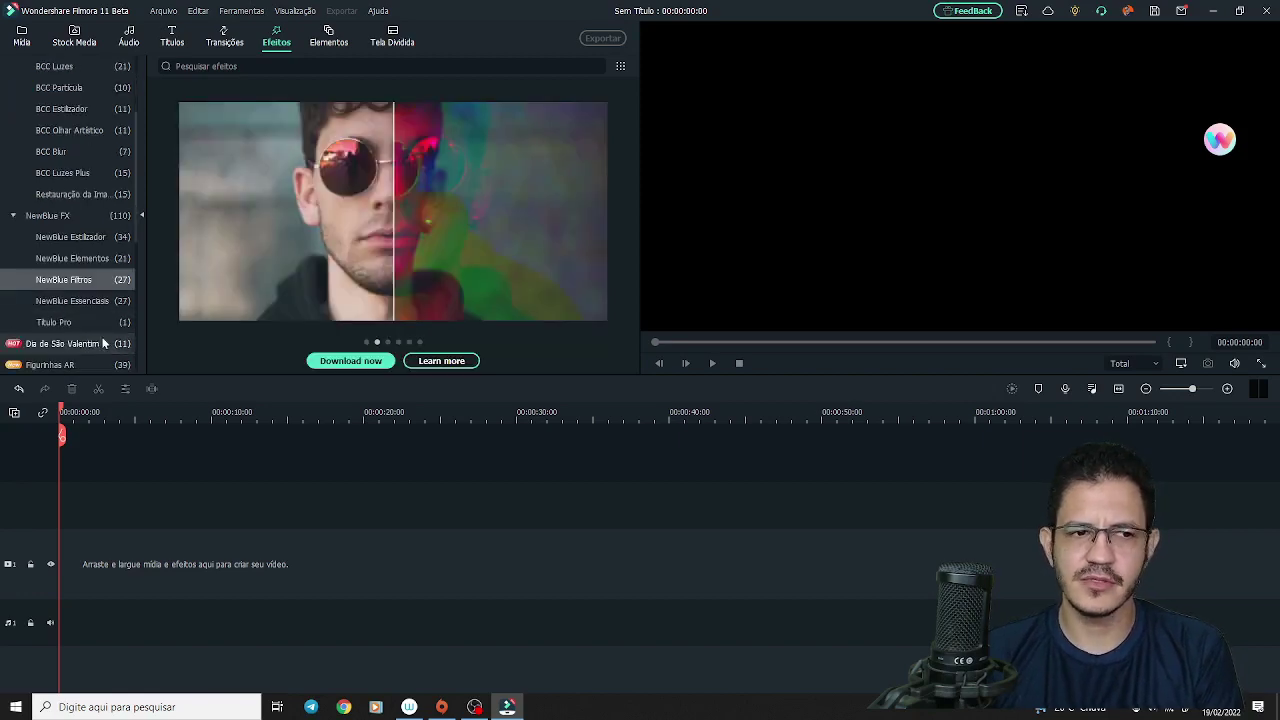
left_click(100, 322)
scroll(109, 302, "up", 3)
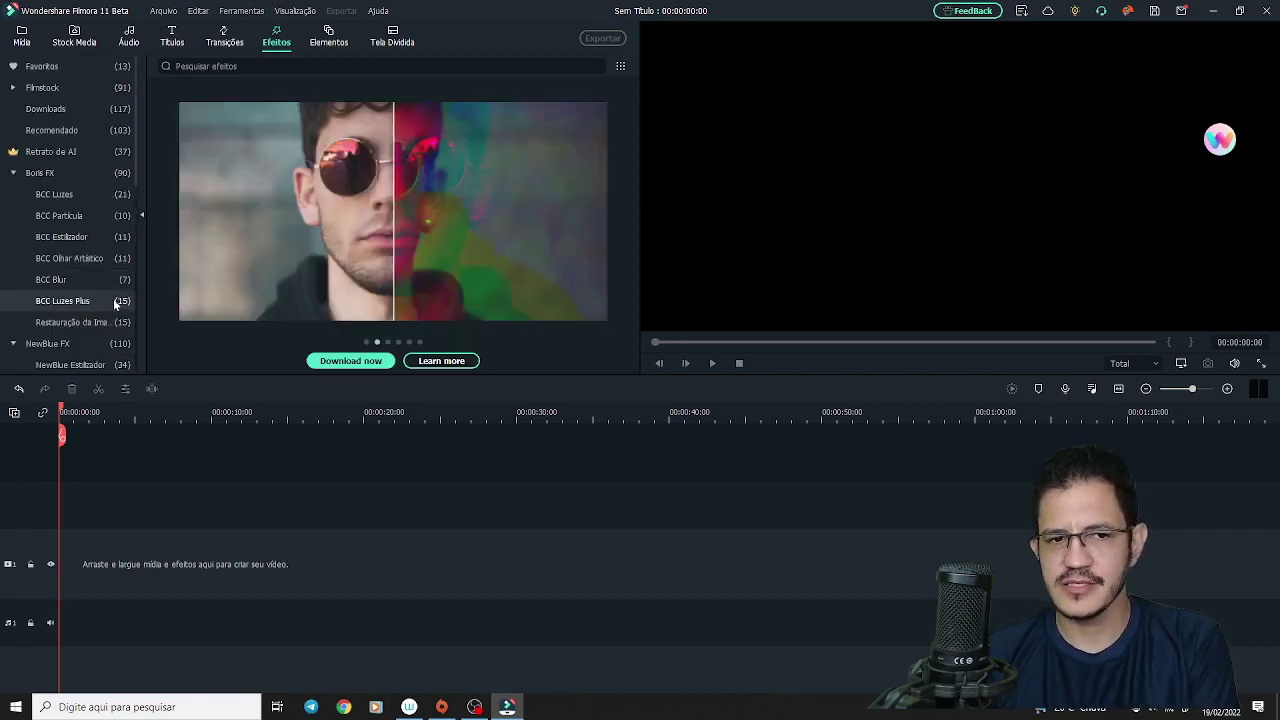